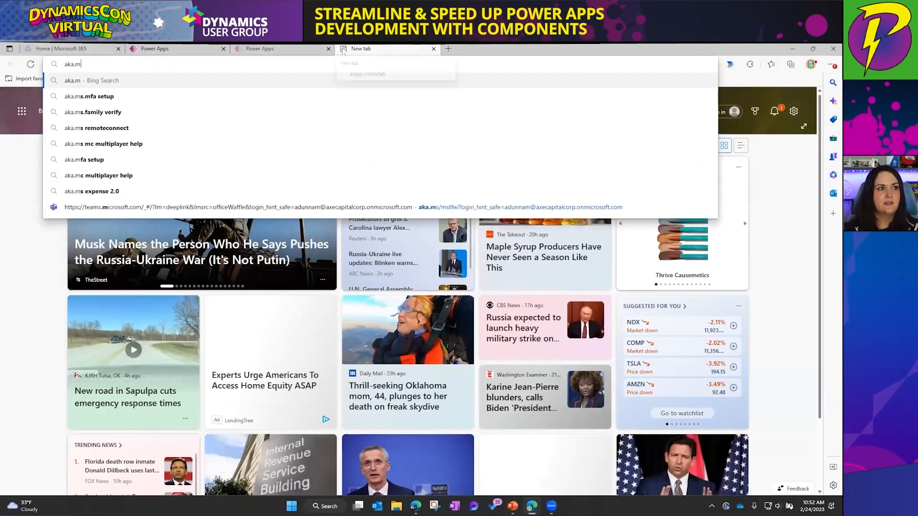
Go to aka.ms/powerplatform-samples and filter the sample gallery to Power Apps samples
type("s/powerplatform")
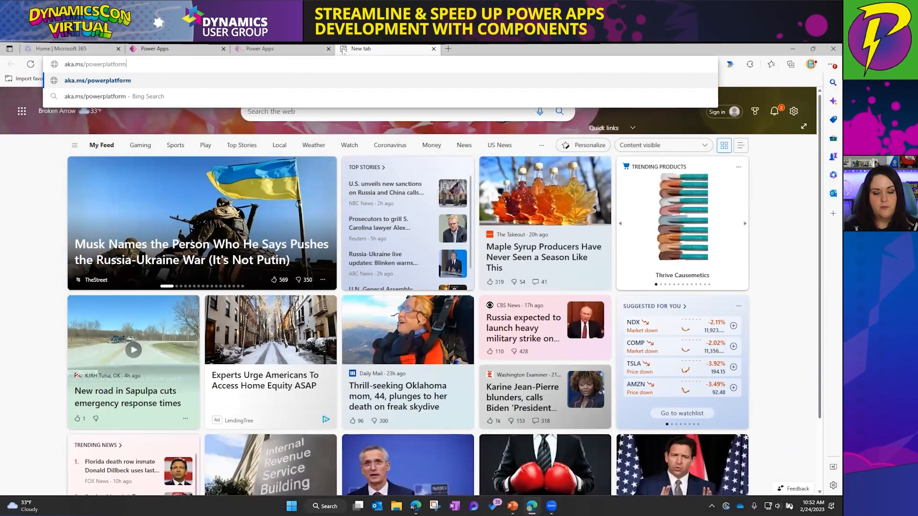
type("-samples")
key("Return")
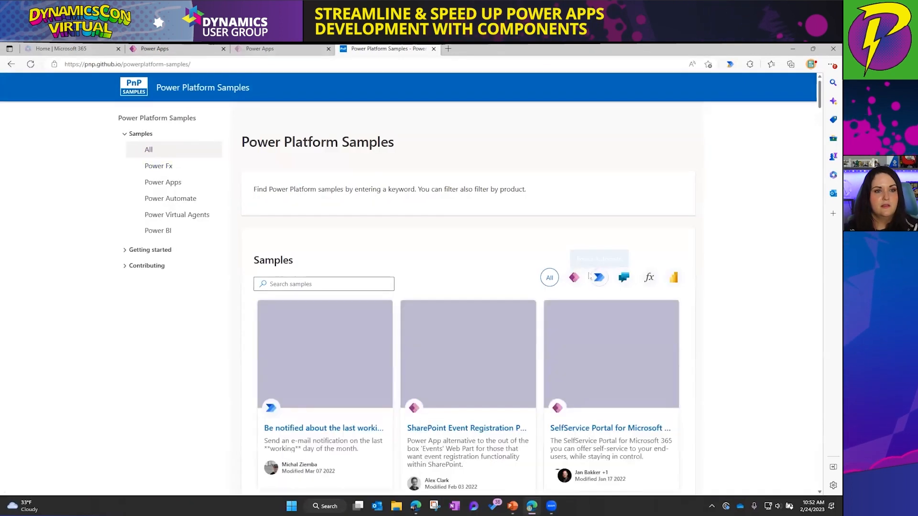
left_click(575, 277)
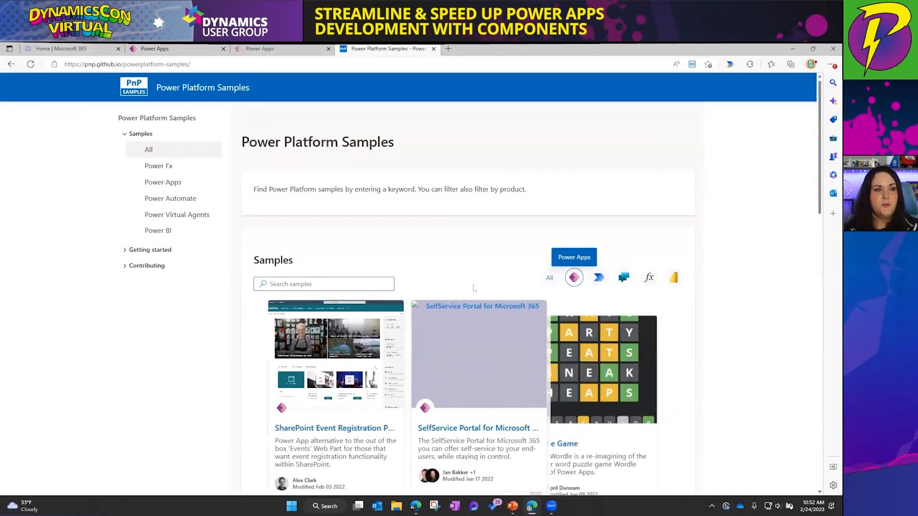
Go through the SharePoint Event Registration sample to the GitHub repository's samples folder and open ClockTimePickerComponent
left_click(349, 428)
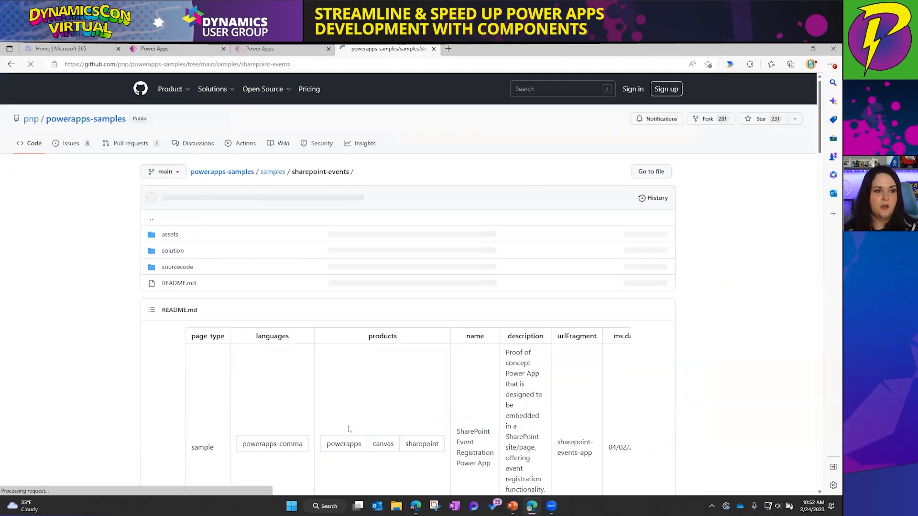
left_click(271, 172)
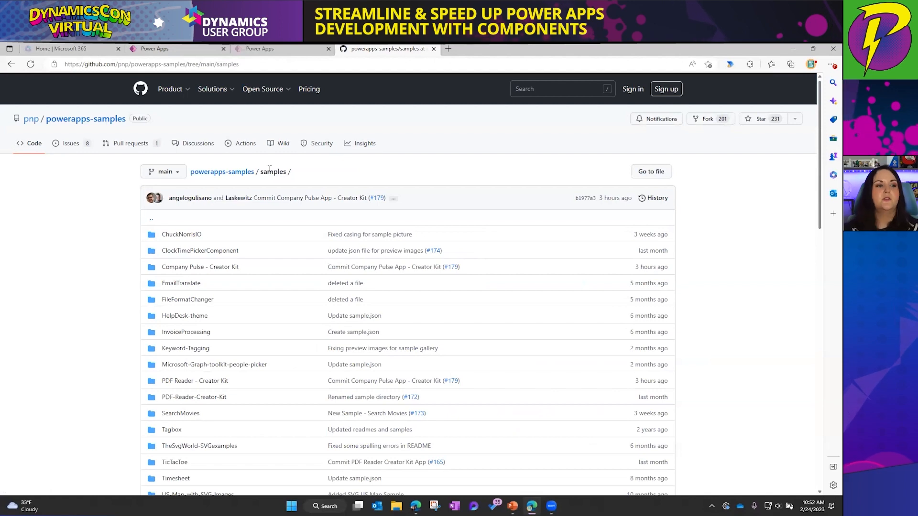
scroll(337, 335, "down", 1)
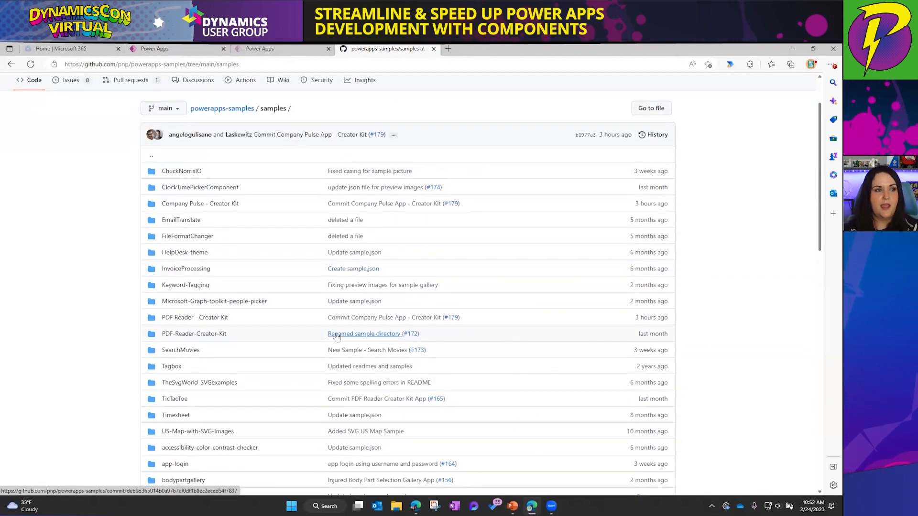
left_click(221, 187)
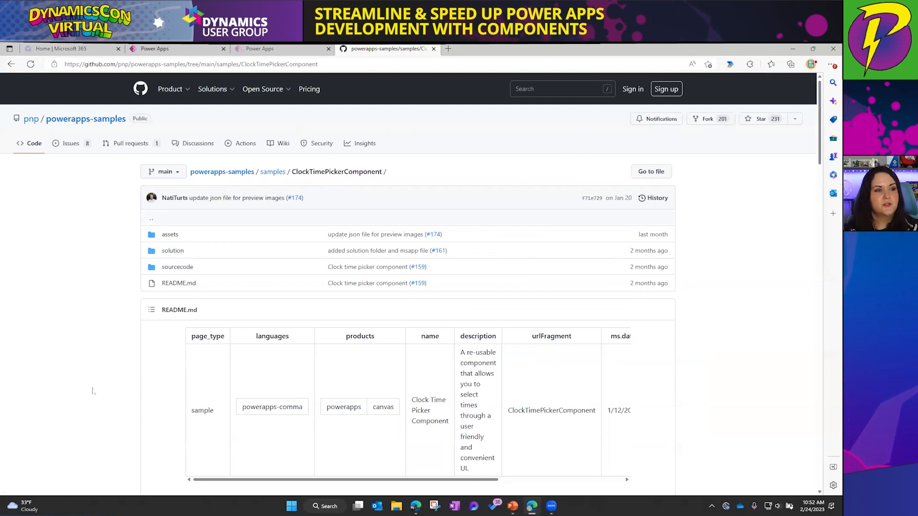
Look through the ClockTimePickerComponent README, including its preview images, compatibility and author sections
scroll(92, 393, "down", 15)
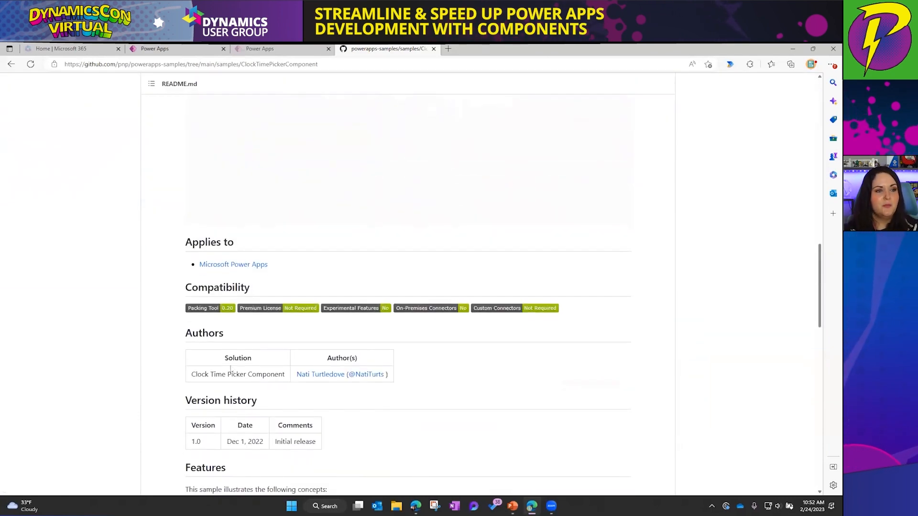
scroll(509, 388, "up", 10)
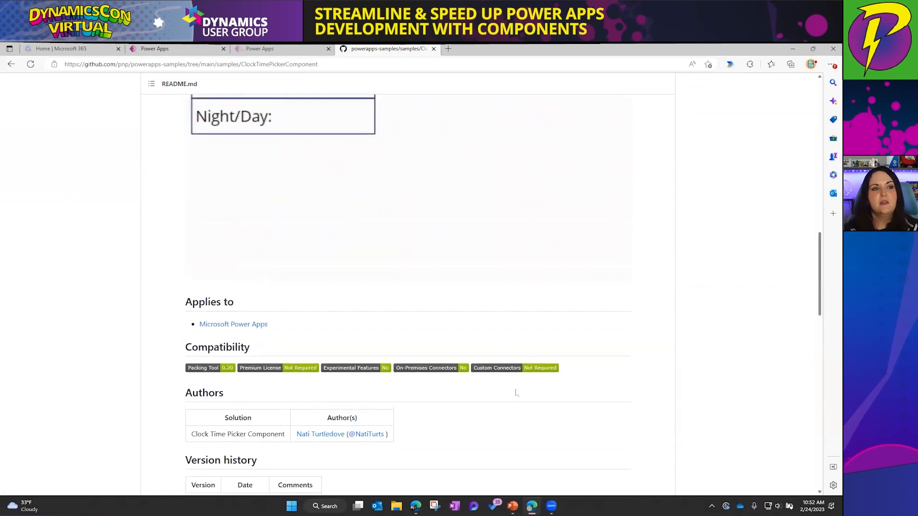
scroll(641, 334, "down", 1)
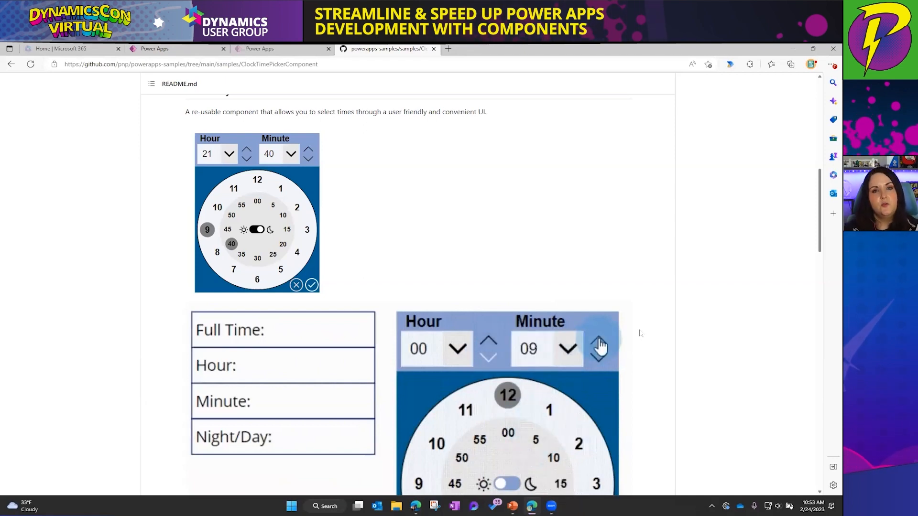
scroll(253, 257, "up", 3)
scroll(254, 257, "up", 3)
scroll(254, 257, "up", 3)
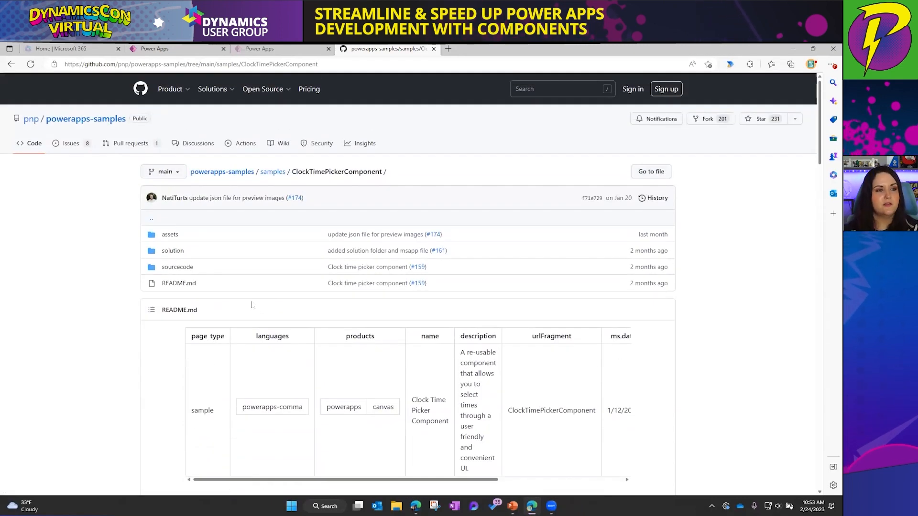
Download ClockTimePickerComponent.msapp from the sample's solution folder
left_click(179, 254)
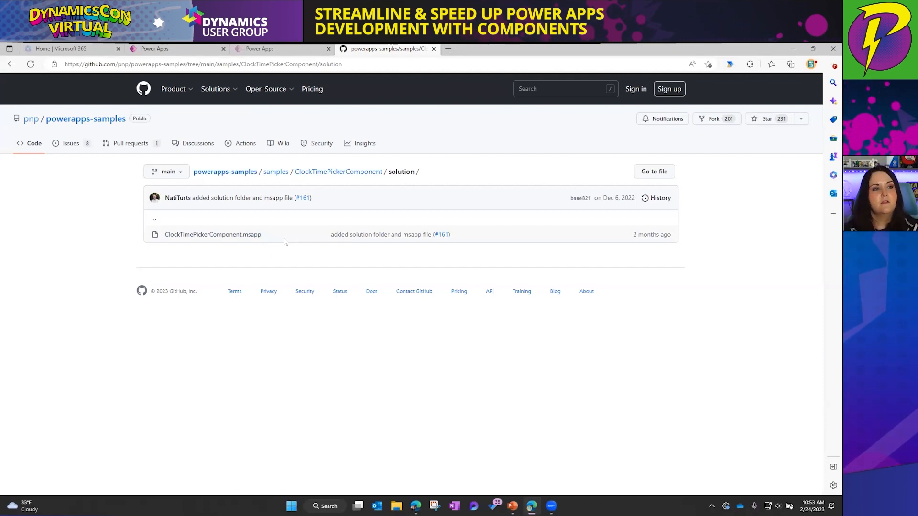
left_click(234, 235)
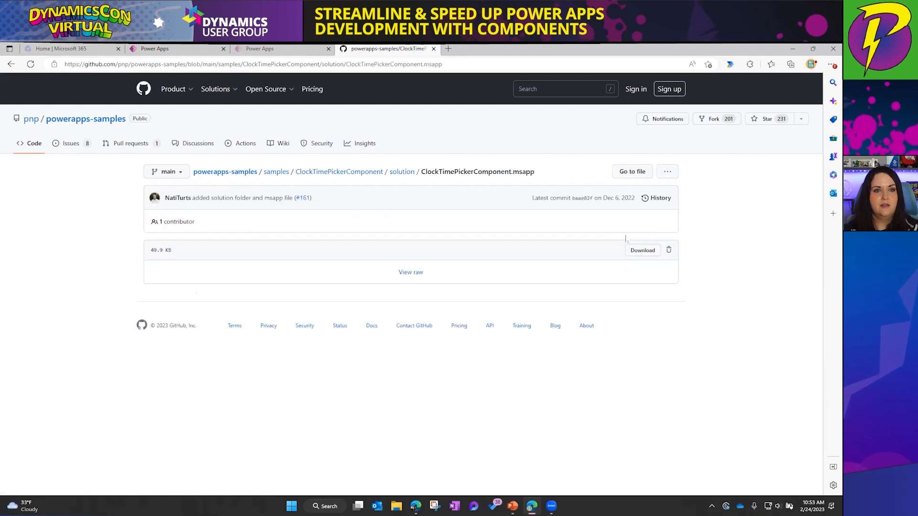
left_click(636, 250)
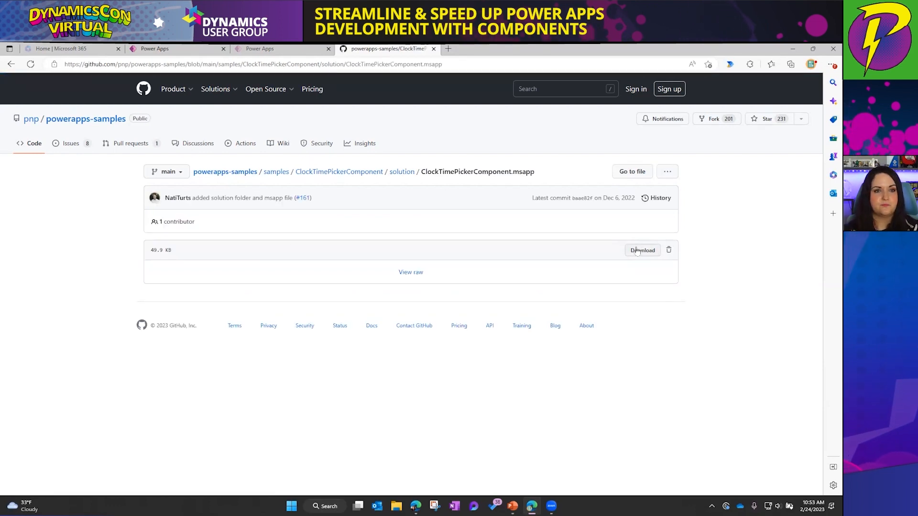
Switch to Power Apps and open Northwind Orders (Canvas) for editing, allowing its Dataverse connection and skipping the welcome message
left_click(309, 52)
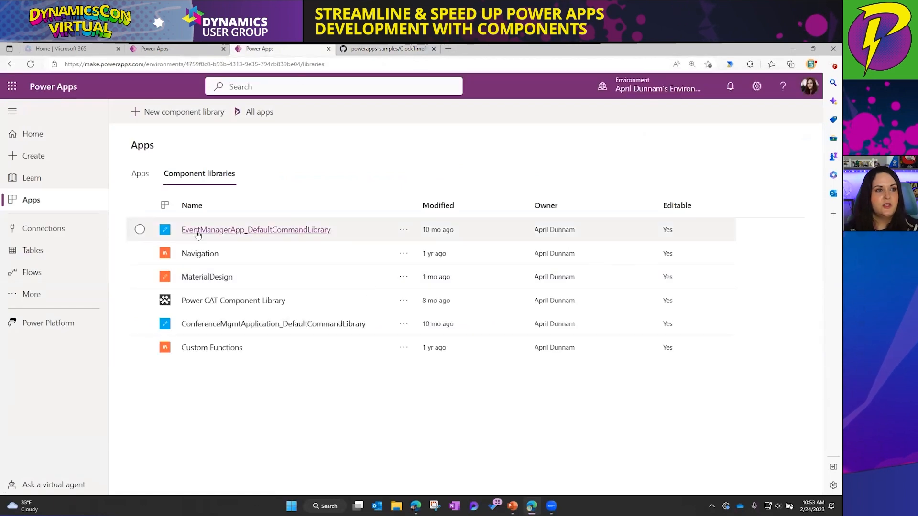
left_click(139, 175)
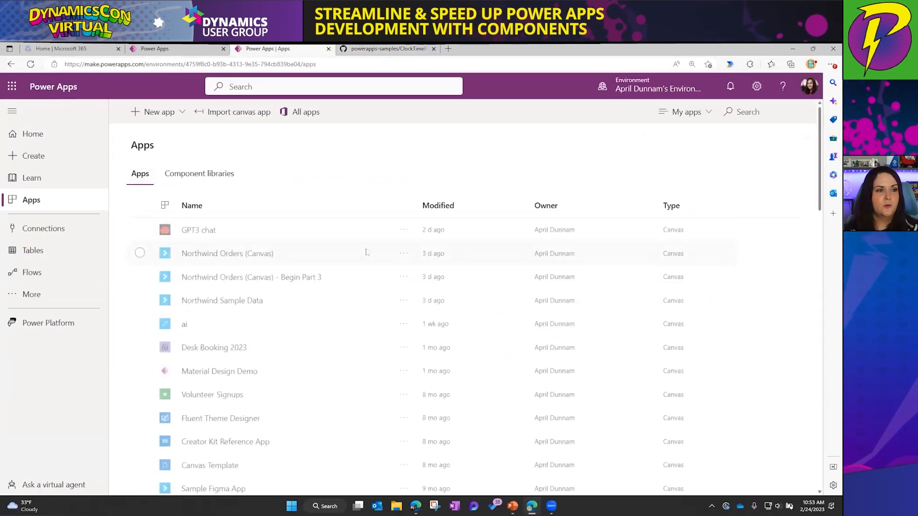
left_click(403, 256)
left_click(427, 272)
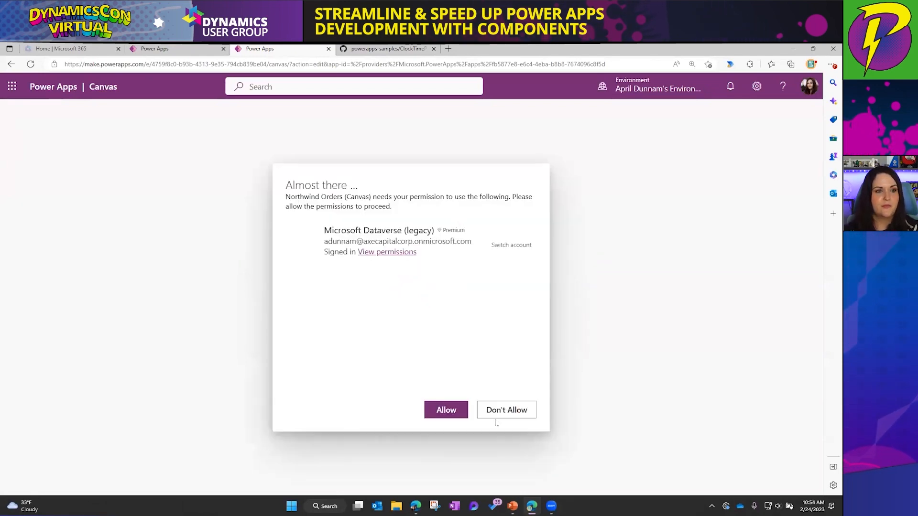
left_click(445, 411)
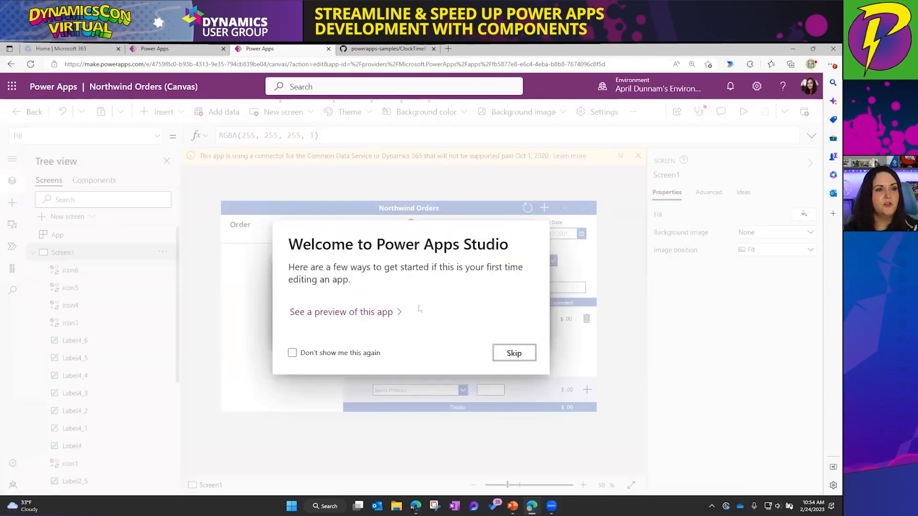
left_click(519, 353)
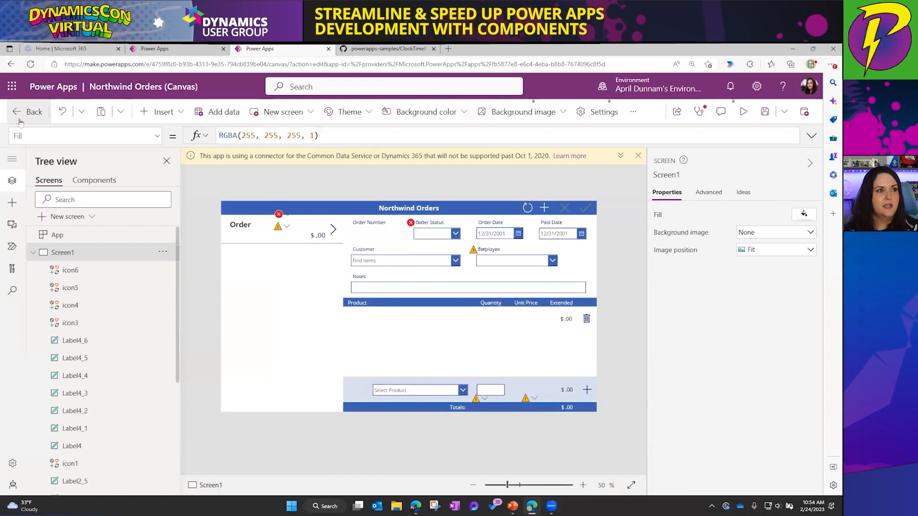
Open ClockTimePickerComponent.msapp from the Downloads folder in the studio without saving the Northwind Orders app
left_click(631, 115)
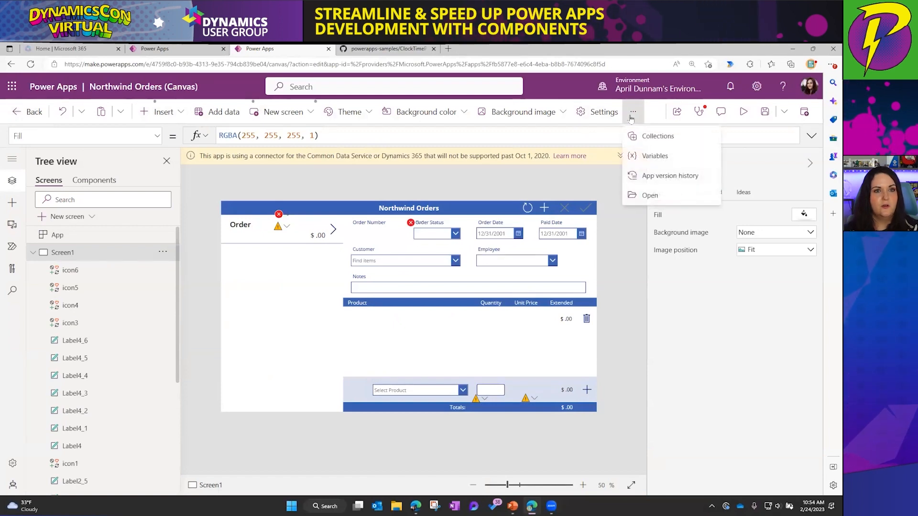
left_click(650, 195)
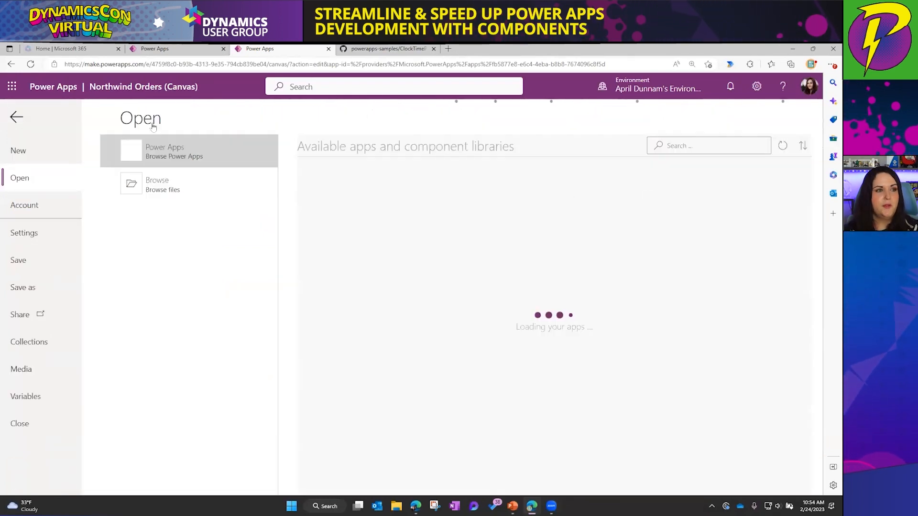
left_click(177, 187)
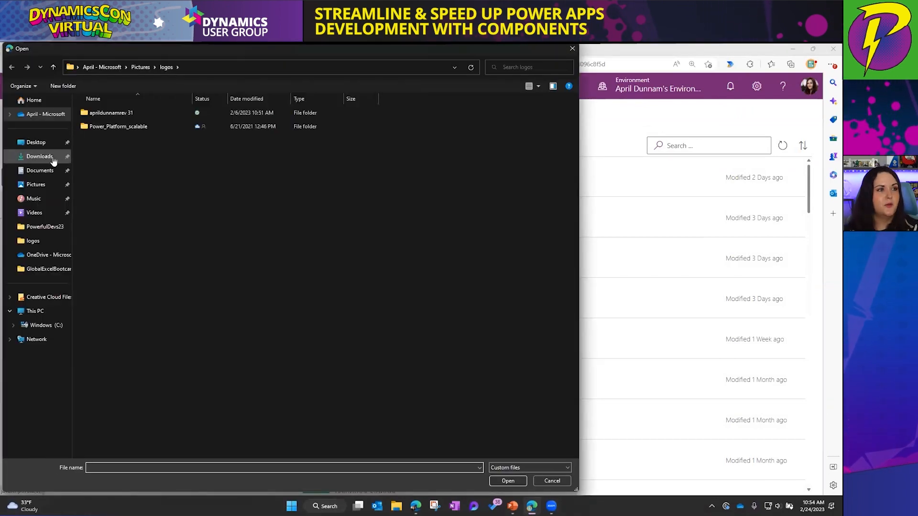
left_click(40, 157)
left_click(137, 125)
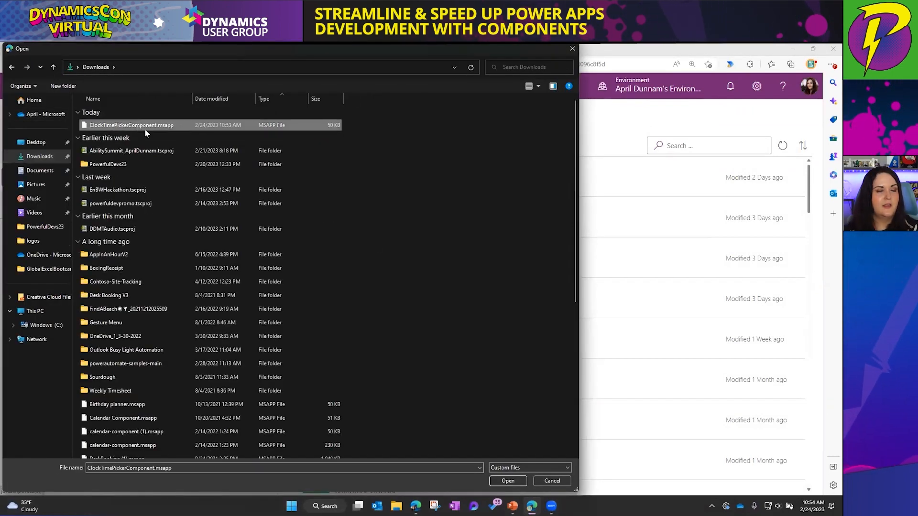
double_click(137, 125)
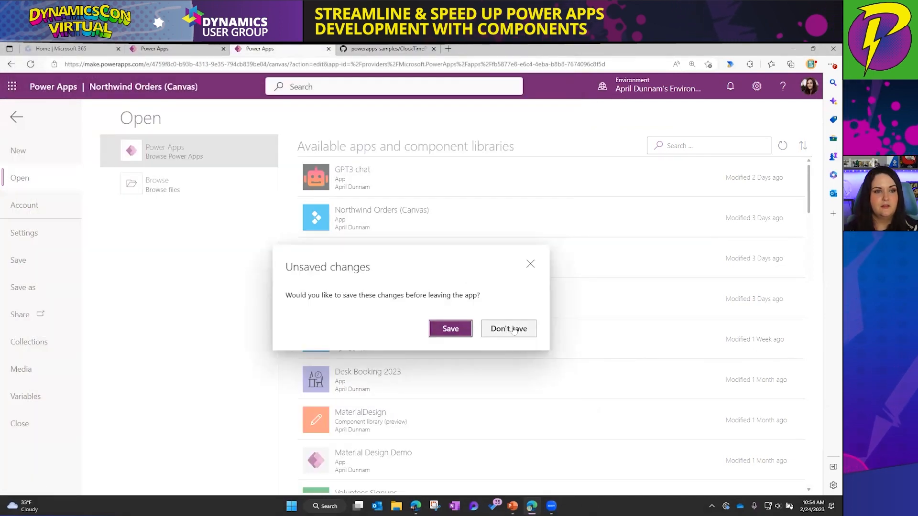
left_click(514, 329)
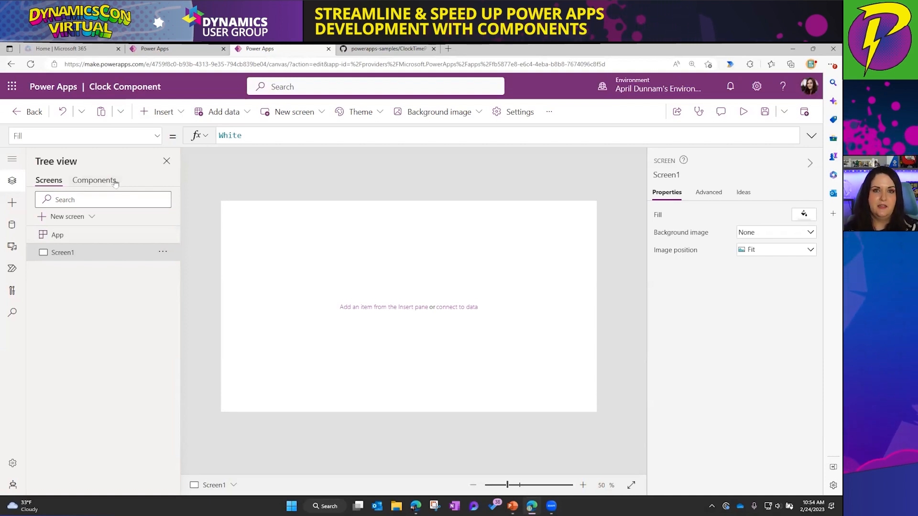
Show the app's Clock Time Picker component and examine the icons, title labels and background shapes in its first group
left_click(94, 181)
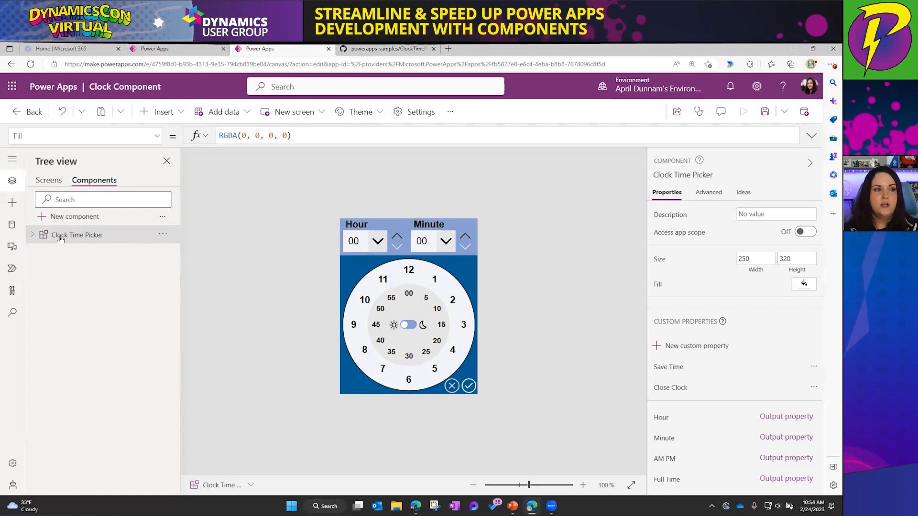
left_click(33, 235)
left_click(43, 252)
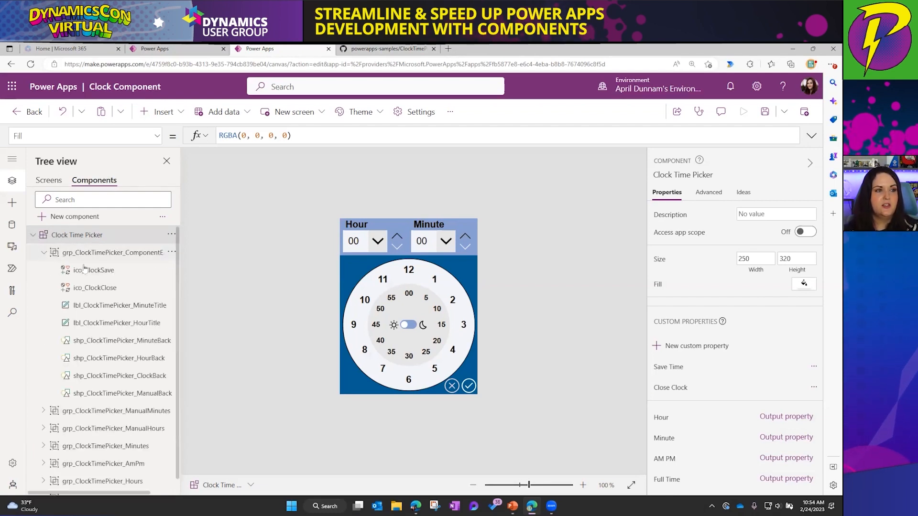
left_click(84, 271)
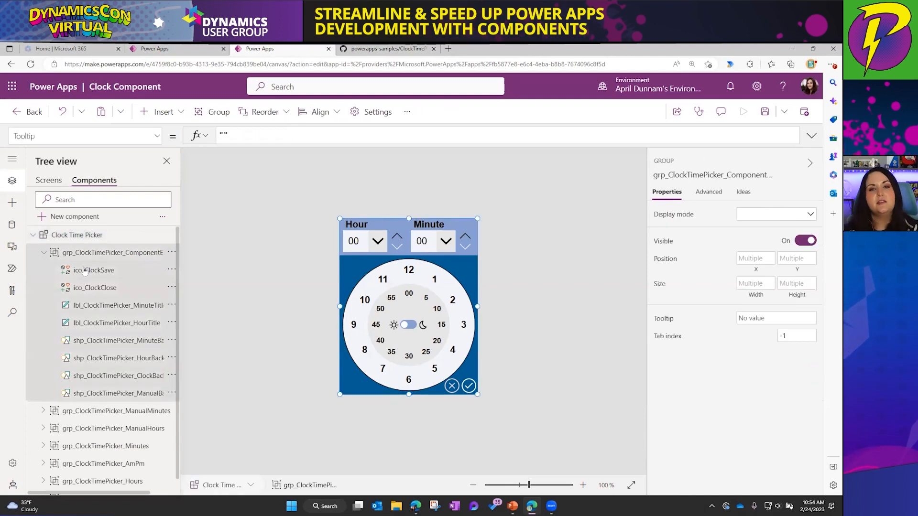
left_click(103, 293)
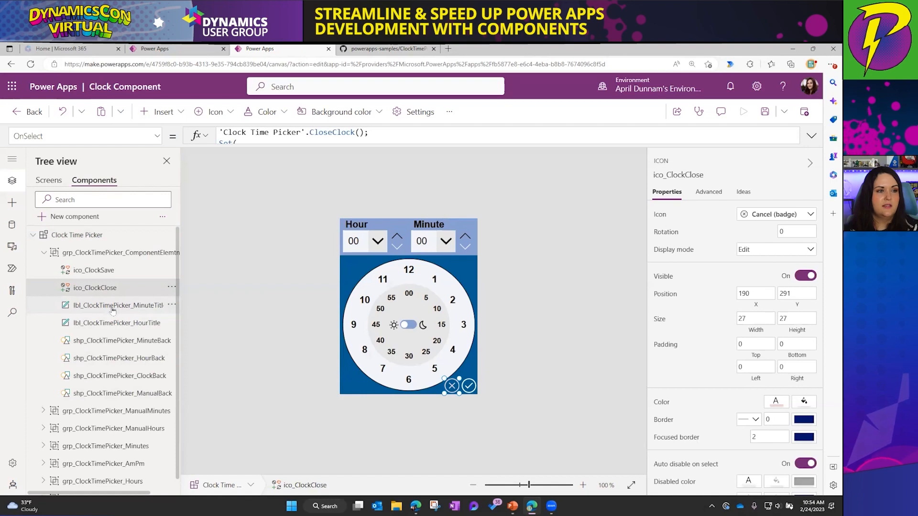
left_click(114, 308)
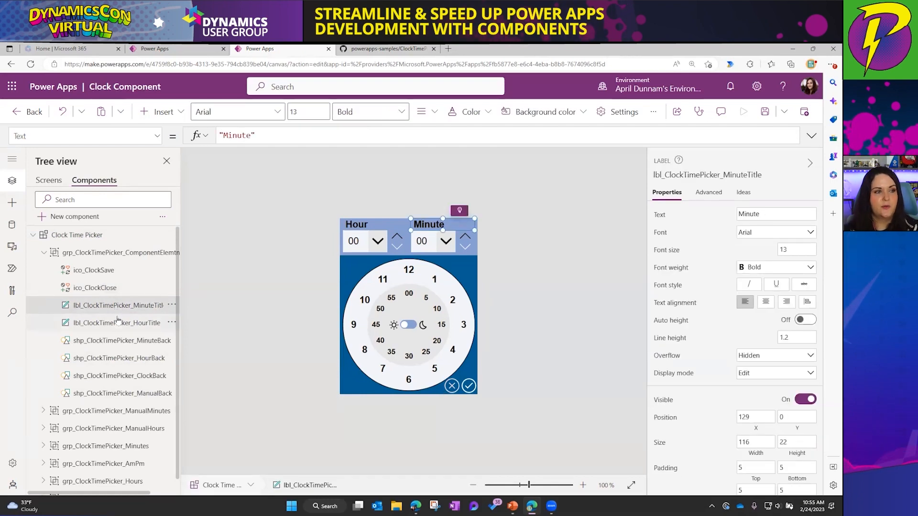
left_click(117, 321)
left_click(115, 340)
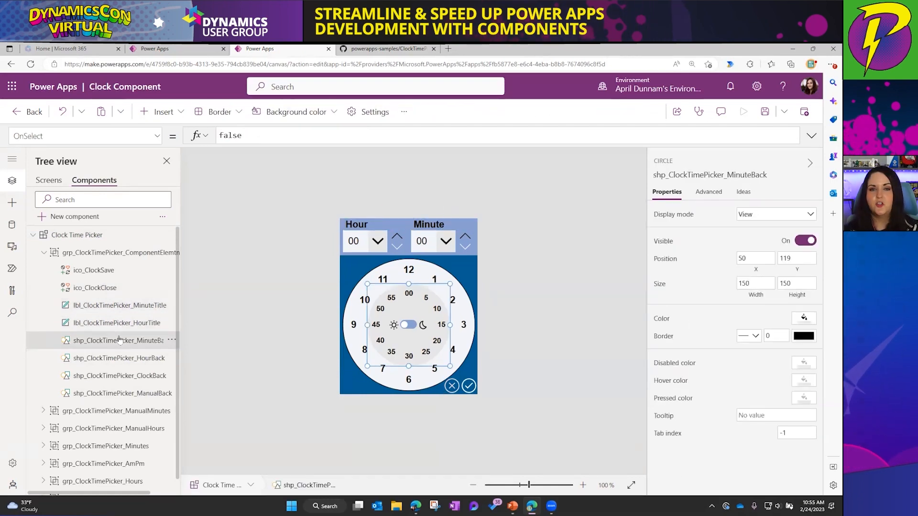
Expand the grp_ClockTimePicker_ManualMinutes group and inspect the drp_ClockTimePicker_Minutes dropdown
left_click(43, 410)
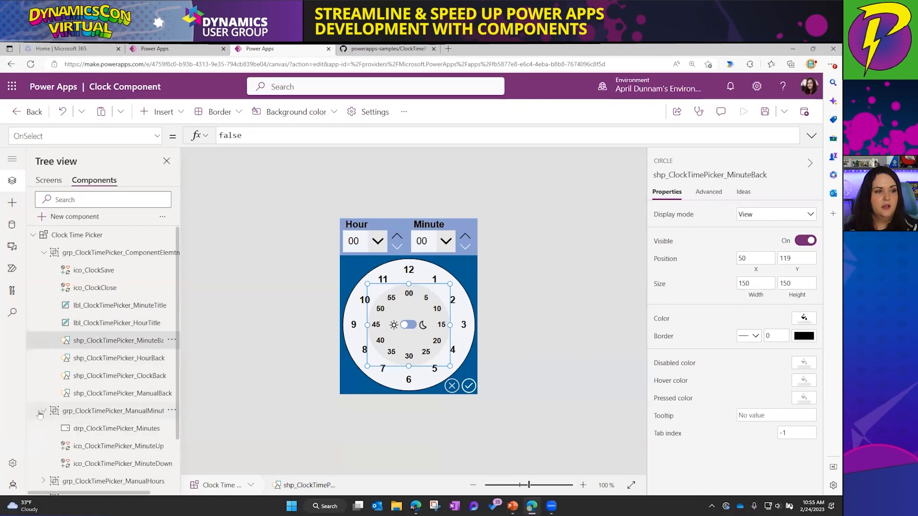
scroll(122, 365, "down", 1)
left_click(122, 361)
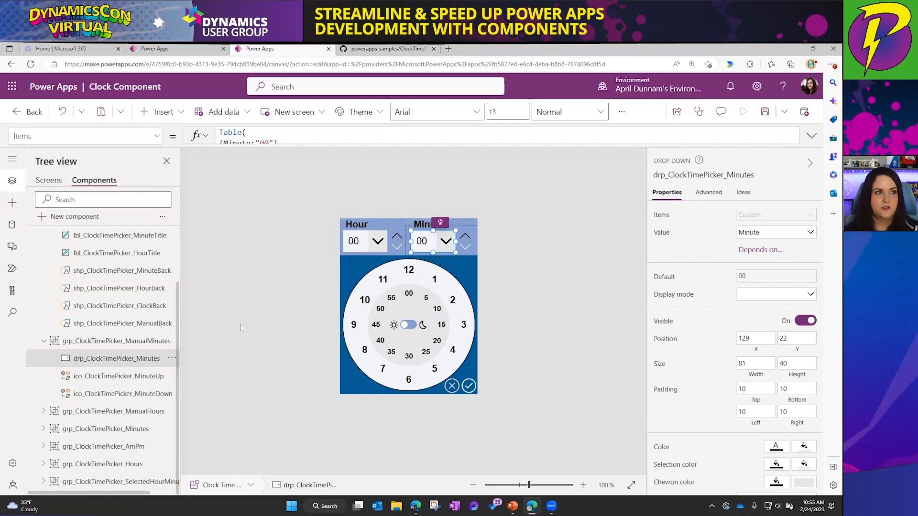
Save the Clock Component app, publish this version, and leave it for the apps list
left_click(765, 112)
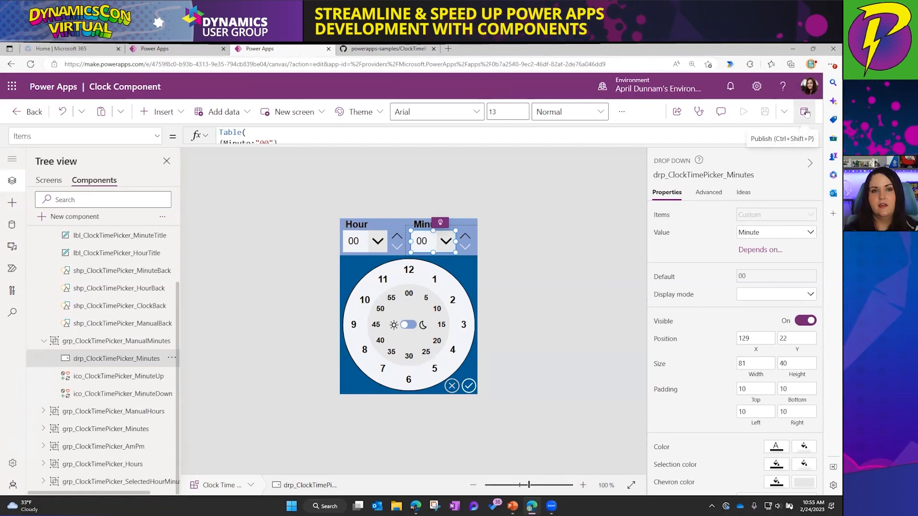
left_click(804, 112)
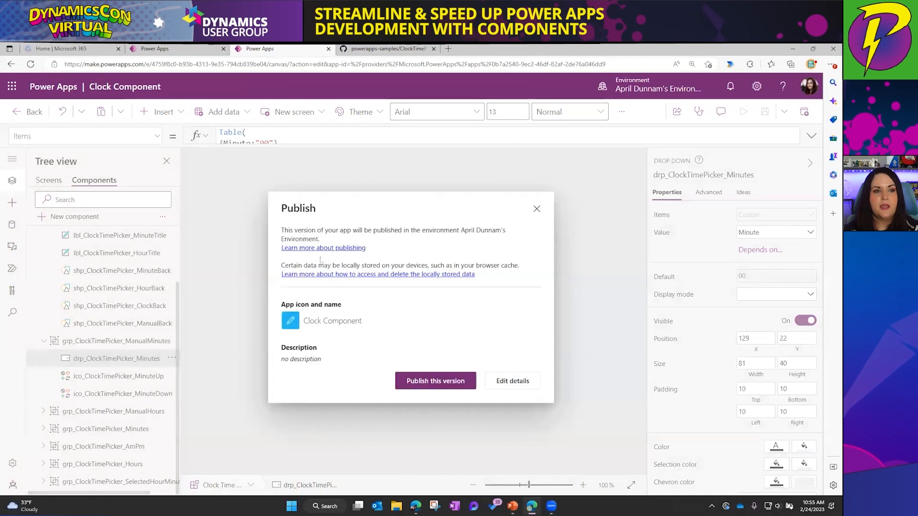
left_click(435, 381)
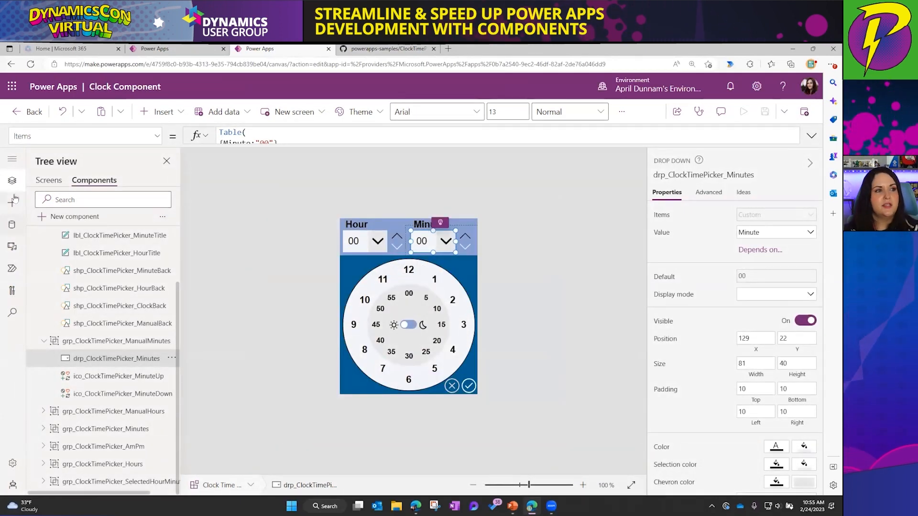
left_click(29, 112)
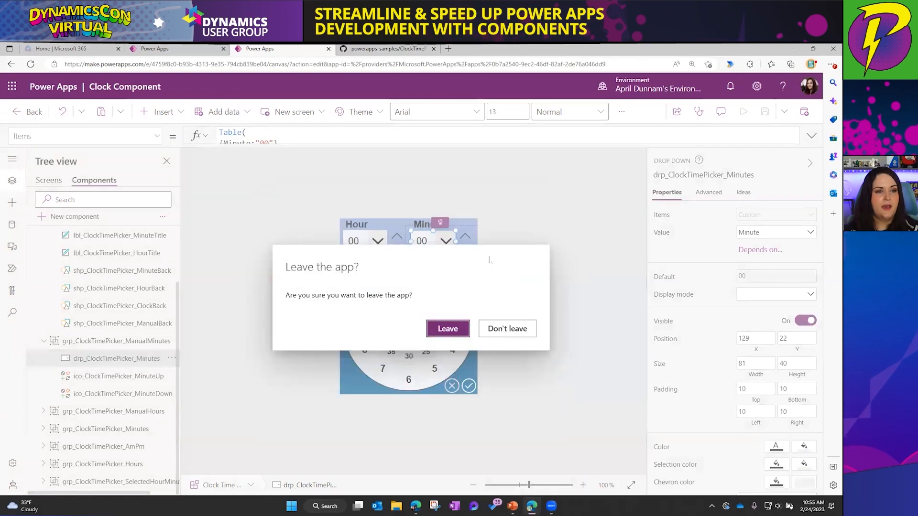
left_click(505, 336)
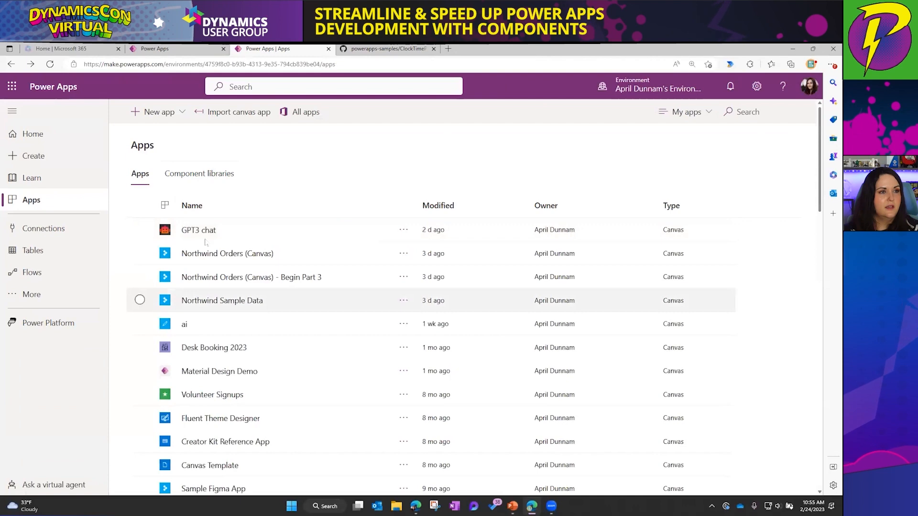
Create a blank phone-format canvas app named Clock Test and skip the studio's welcome message
left_click(180, 112)
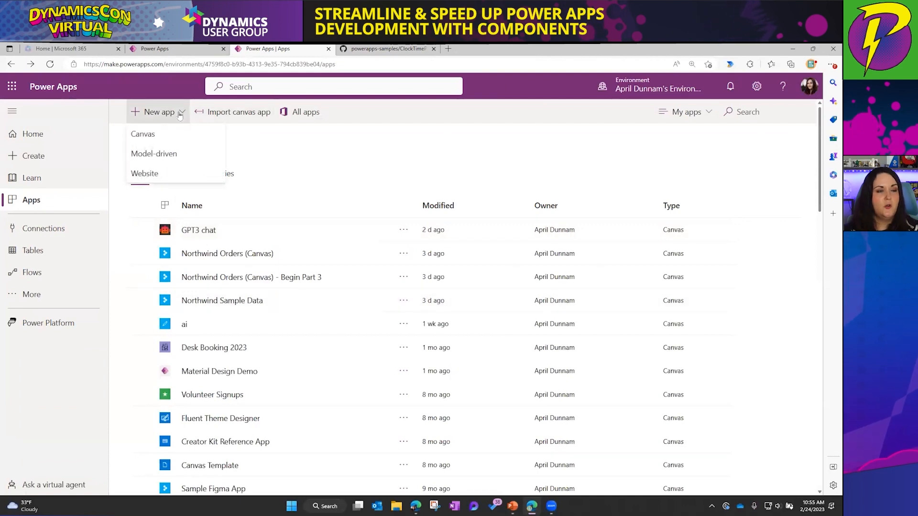
left_click(180, 138)
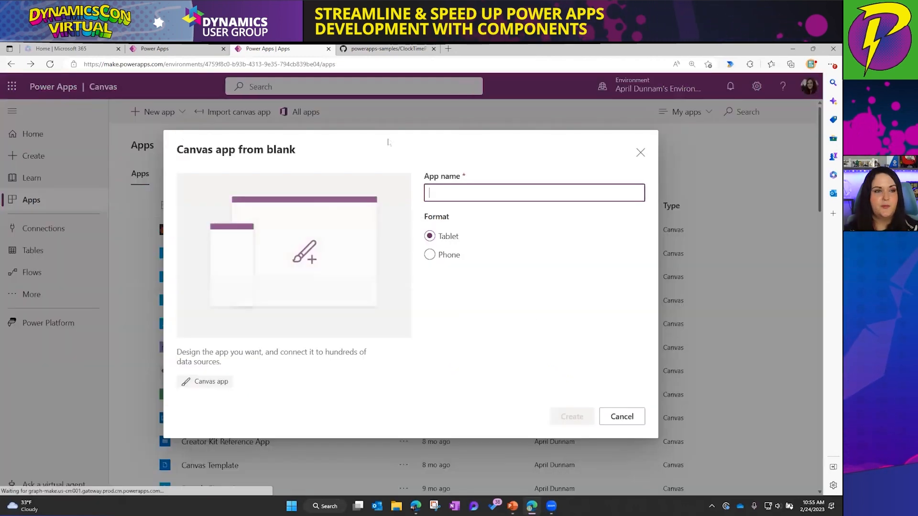
left_click(459, 255)
left_click(489, 194)
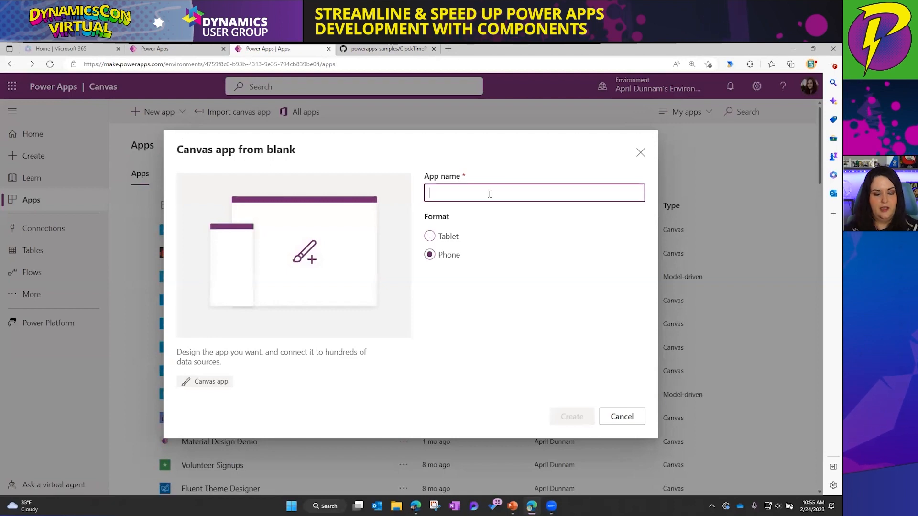
type("Cl")
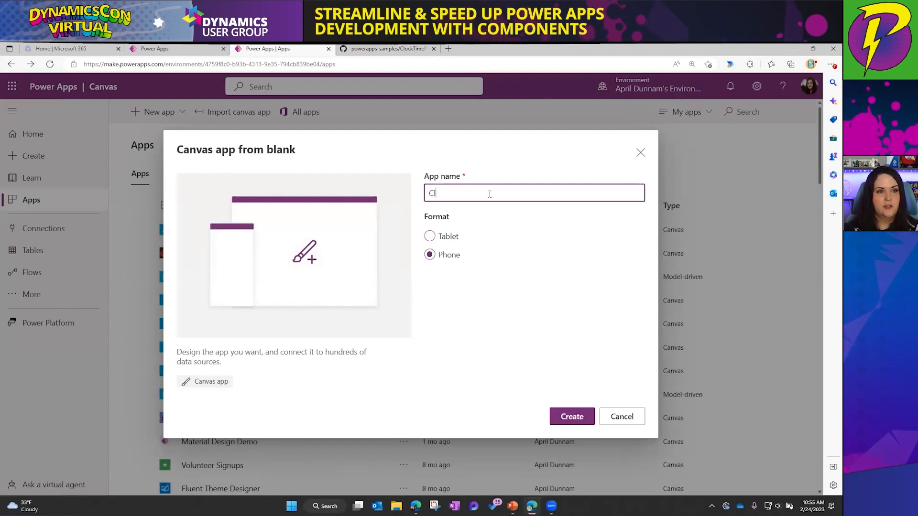
left_click(572, 417)
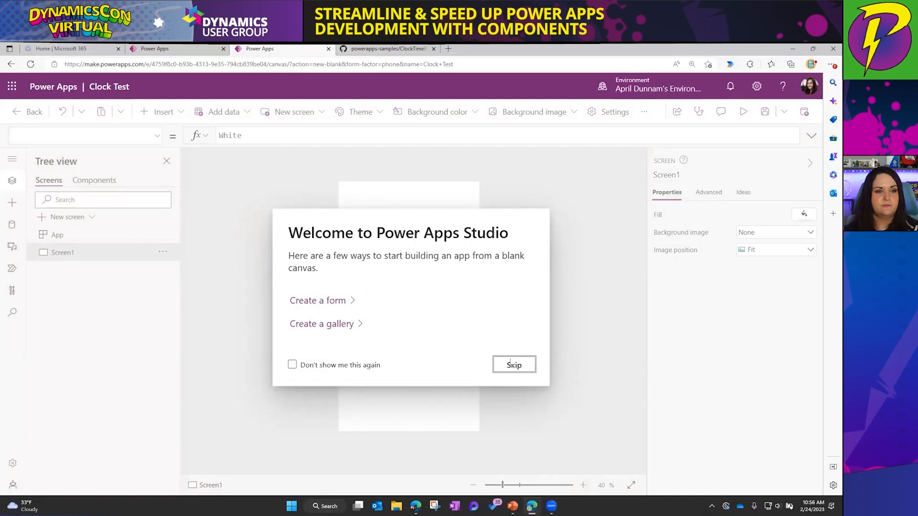
left_click(514, 364)
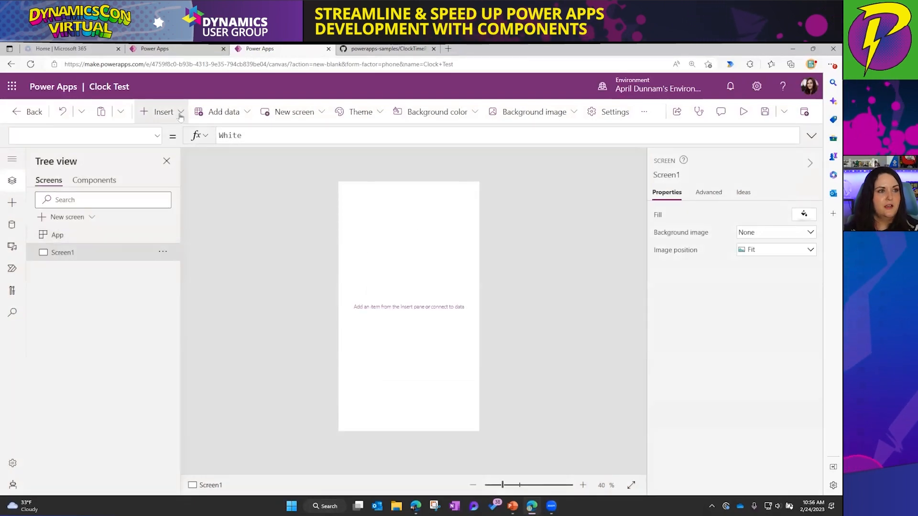
Add a centered text label about 640 by 155 across the top of Screen1, reading "CLock Test"
left_click(160, 111)
left_click(403, 209)
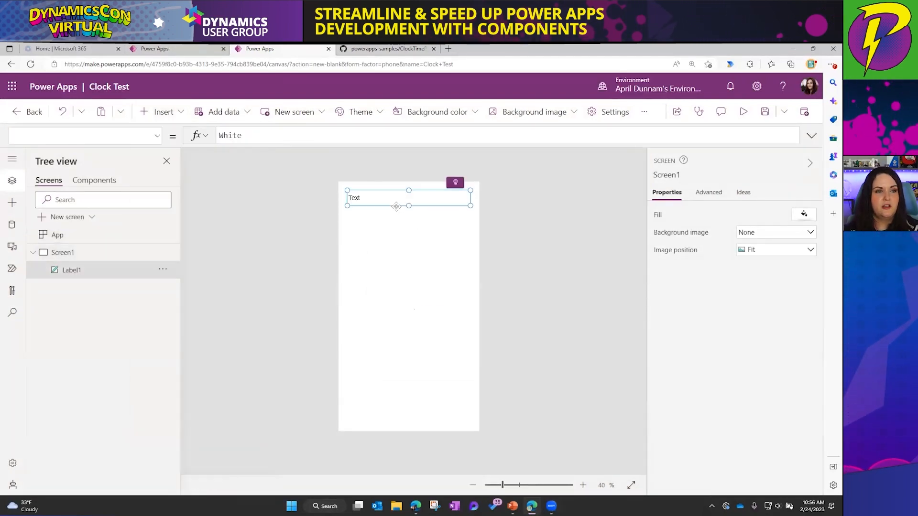
left_click_drag(459, 195, 506, 214)
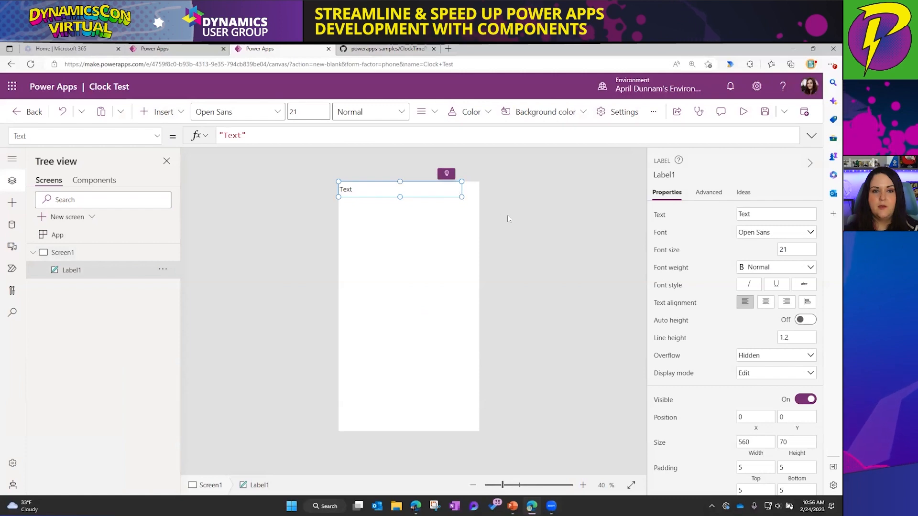
left_click(775, 215)
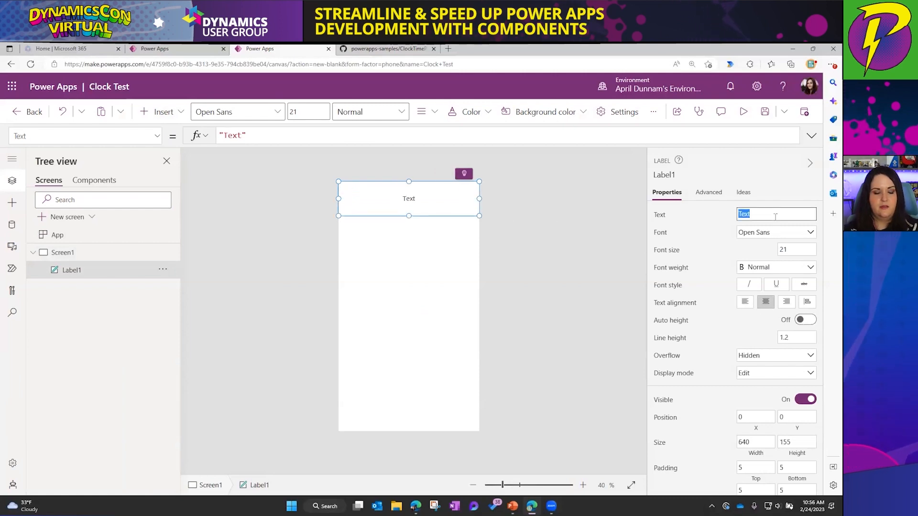
type("CLock Test")
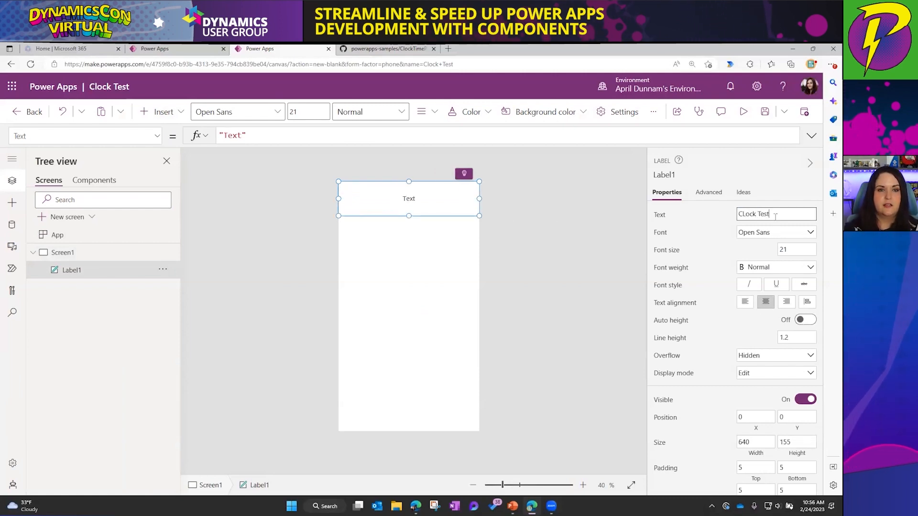
left_click(407, 276)
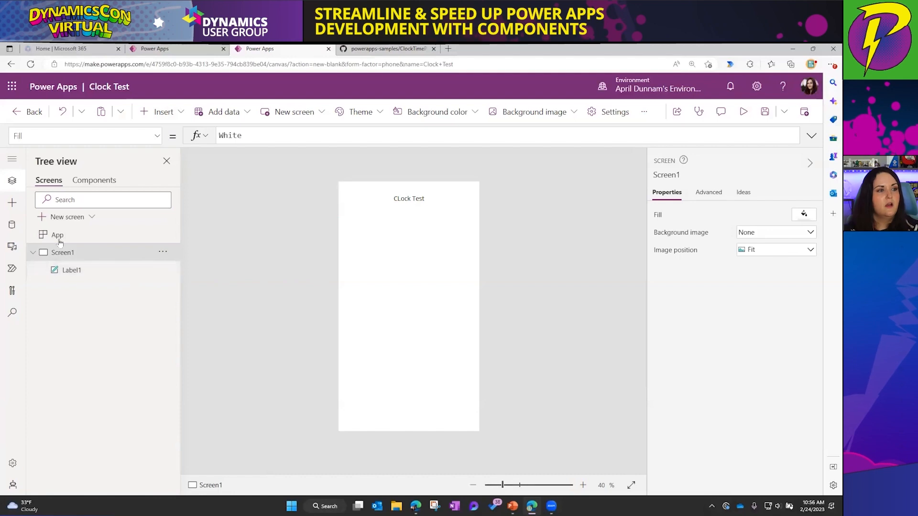
Examine the canvas component libraries offered for import and the app's own component list
left_click(12, 203)
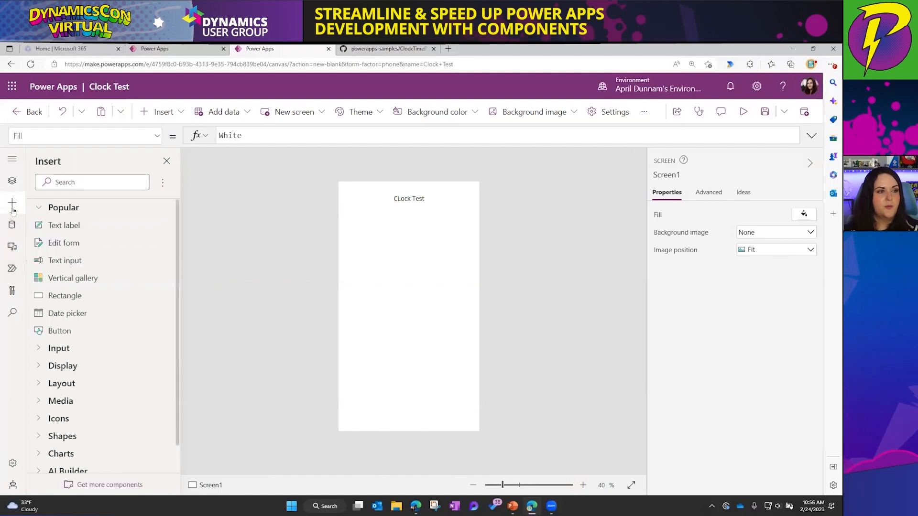
left_click(127, 486)
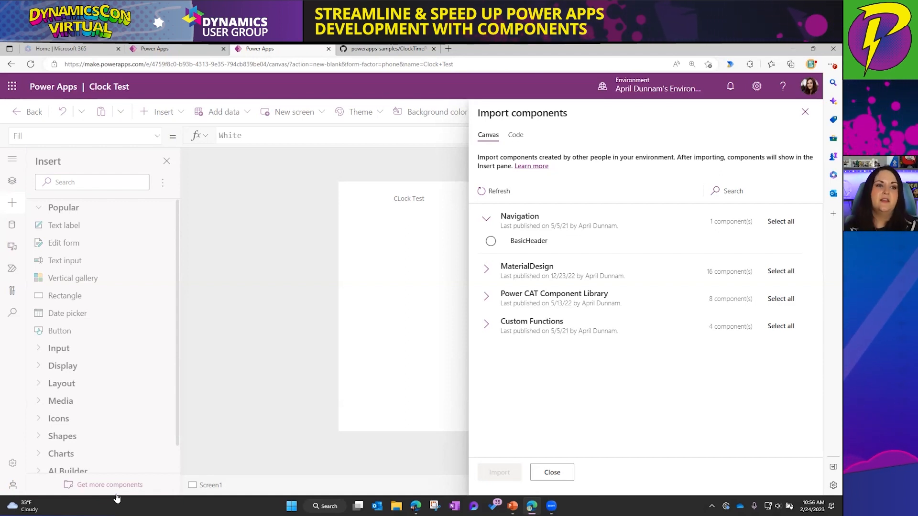
left_click(552, 473)
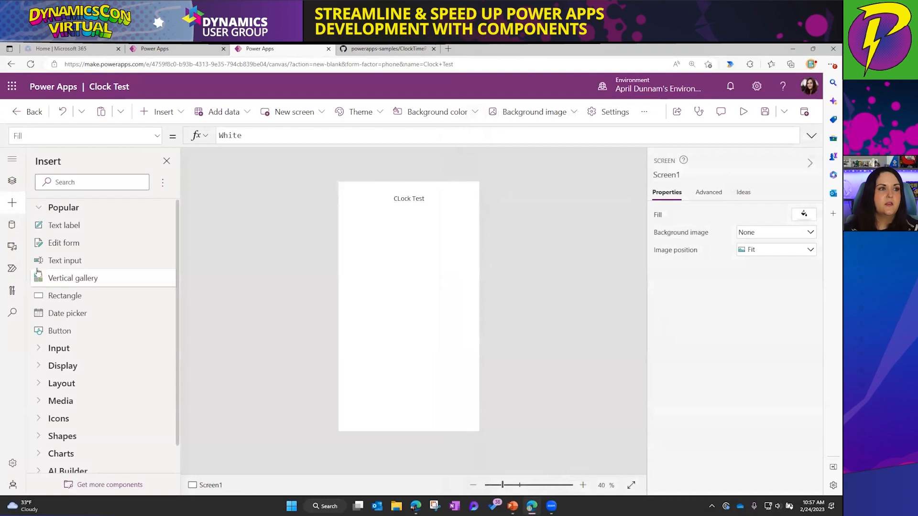
left_click(166, 182)
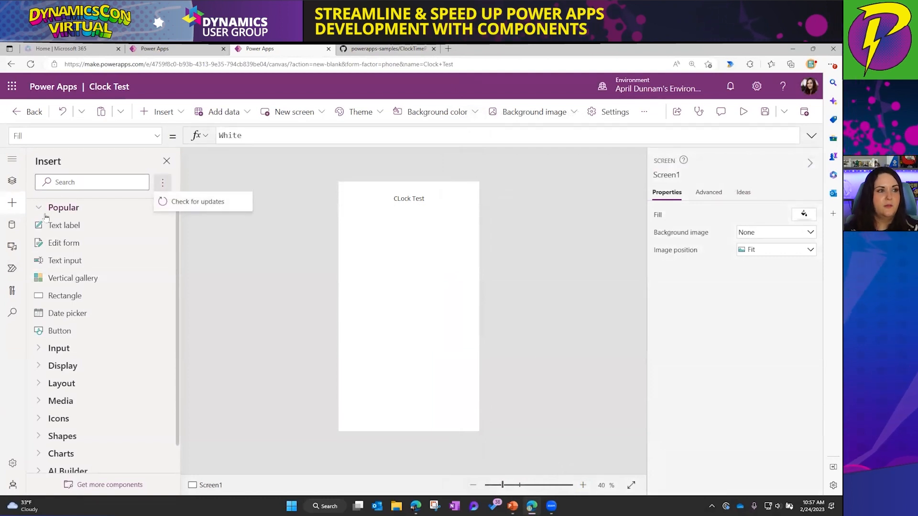
left_click(17, 180)
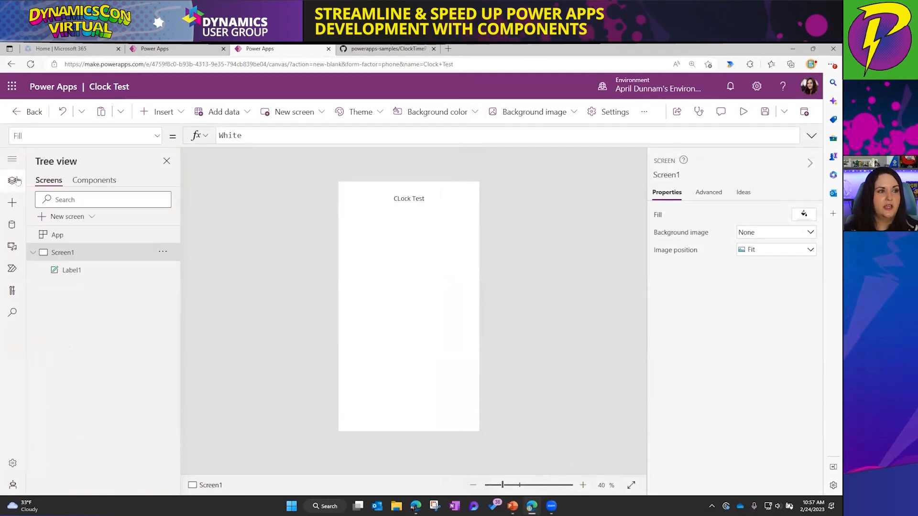
left_click(109, 180)
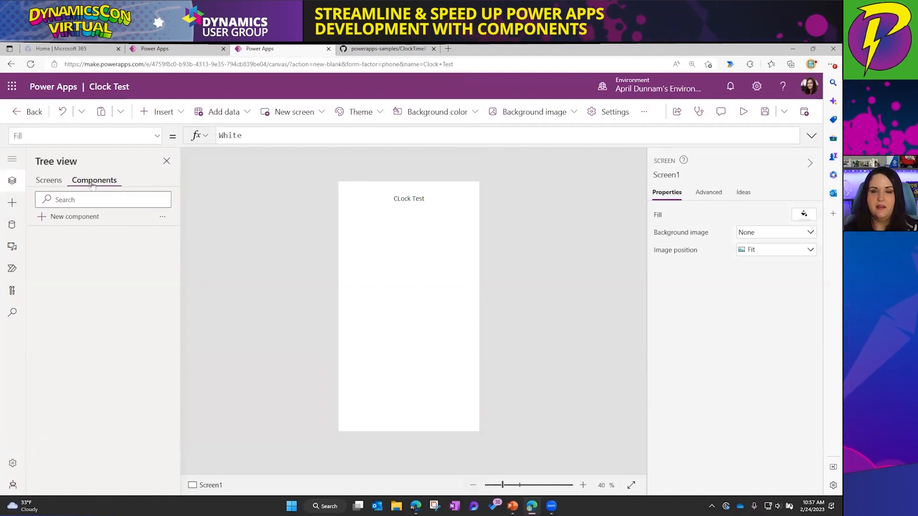
left_click(51, 181)
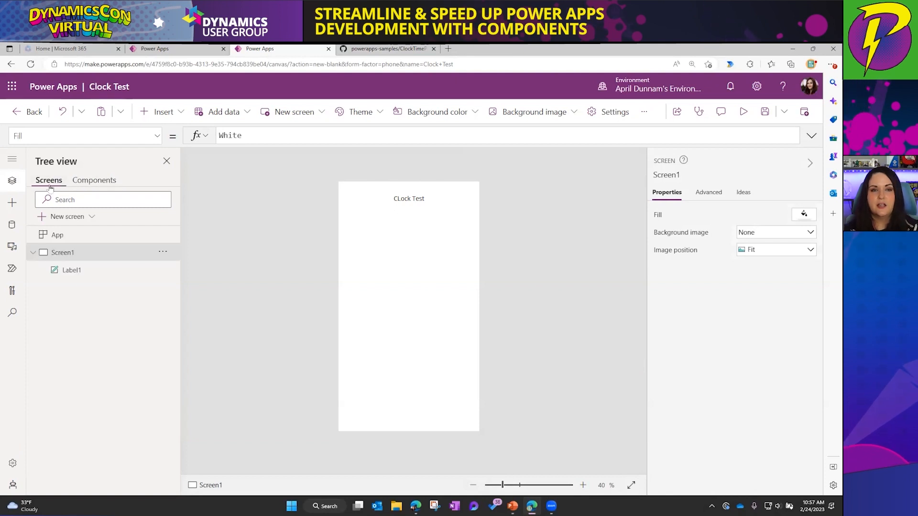
left_click(14, 203)
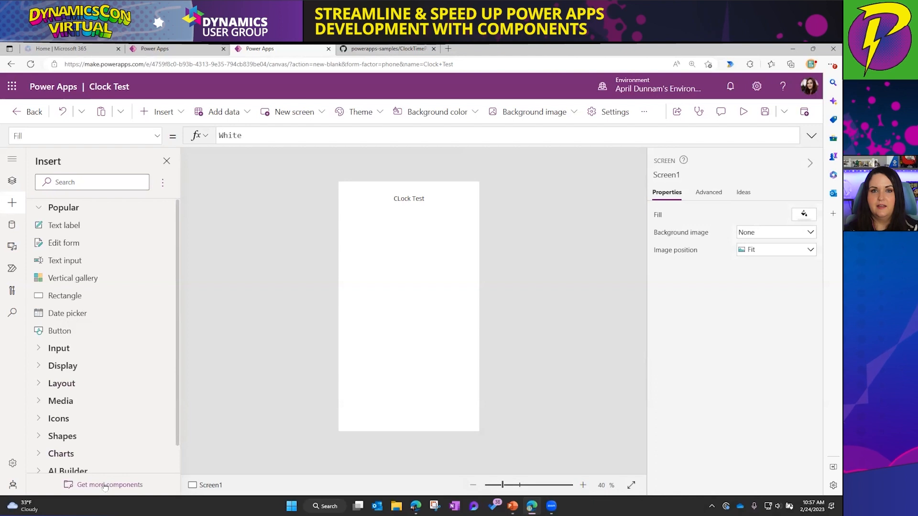
Import the components of the Clock Component app into the Clock Test app
left_click(12, 182)
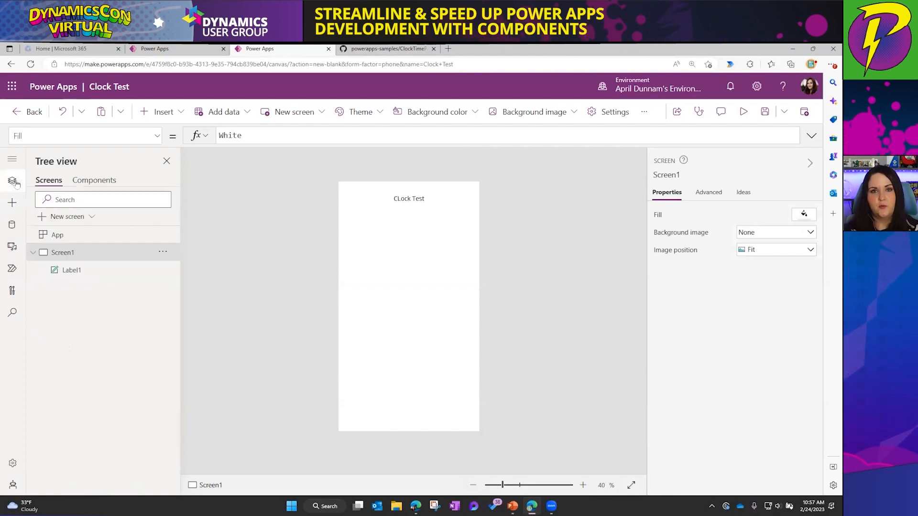
left_click(105, 184)
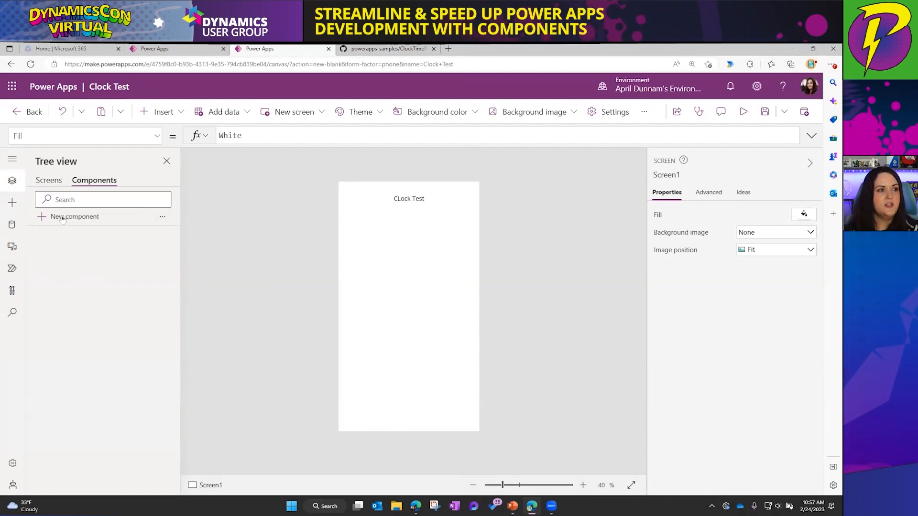
left_click(163, 218)
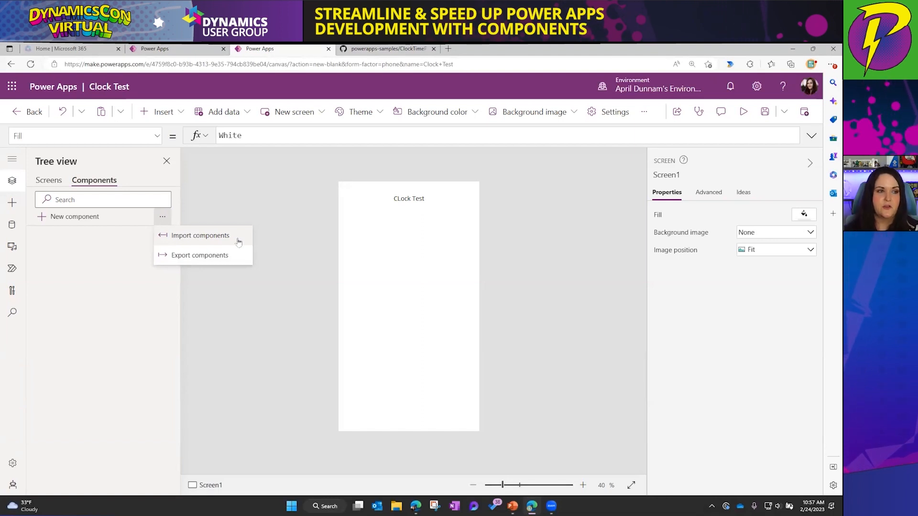
left_click(201, 236)
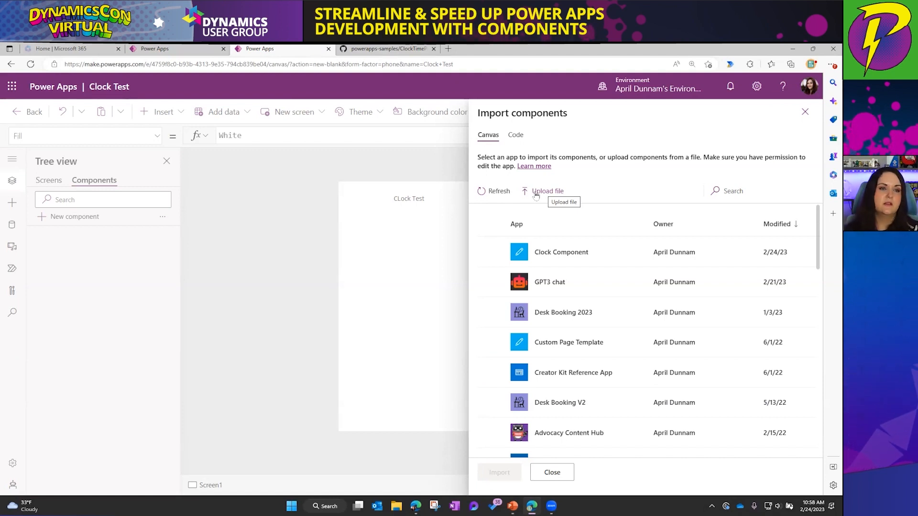
left_click(491, 252)
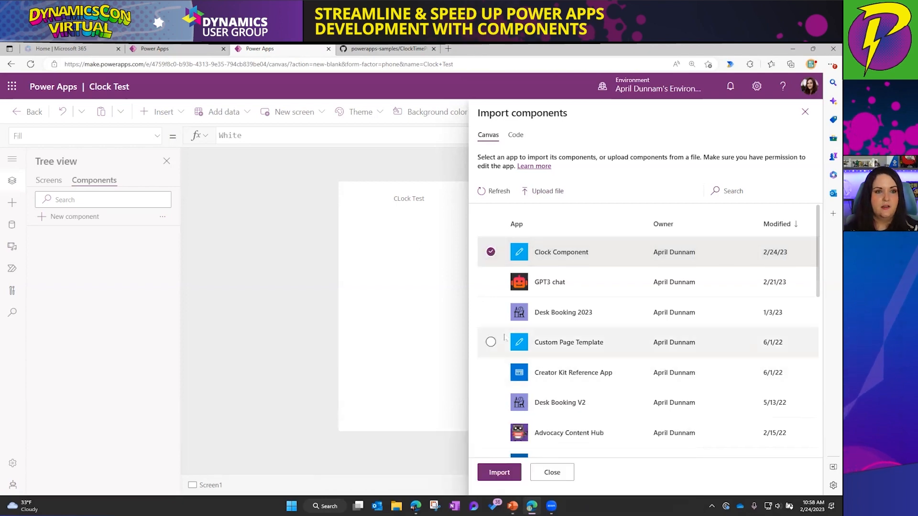
left_click(499, 472)
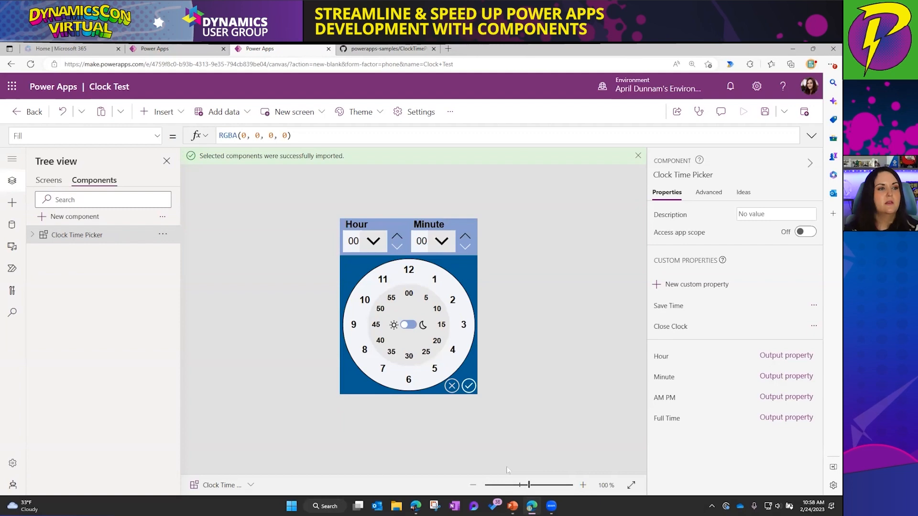
Insert the custom Clock Time Picker component on Screen1
left_click(50, 180)
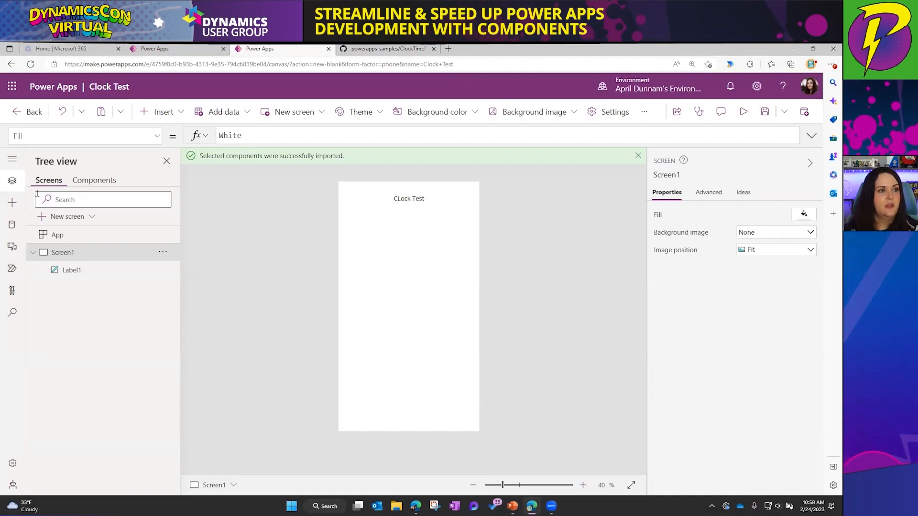
left_click(21, 206)
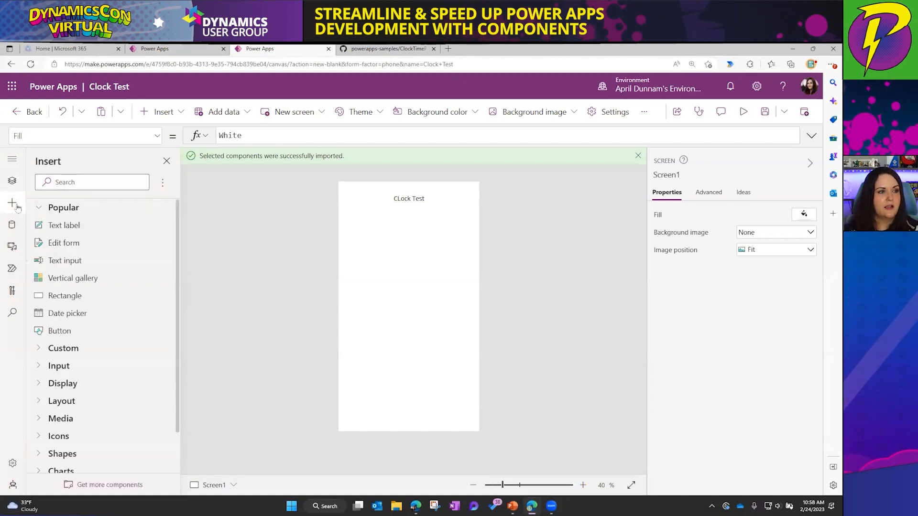
scroll(108, 372, "down", 2)
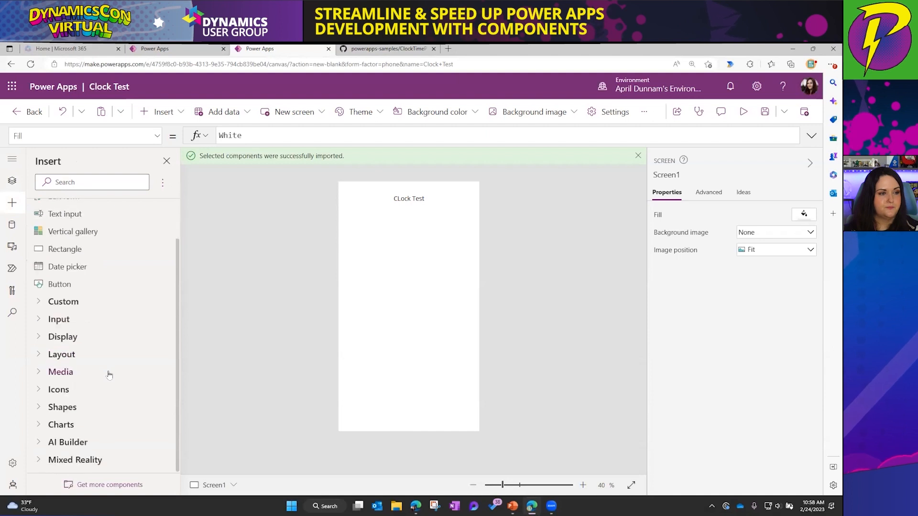
left_click(38, 301)
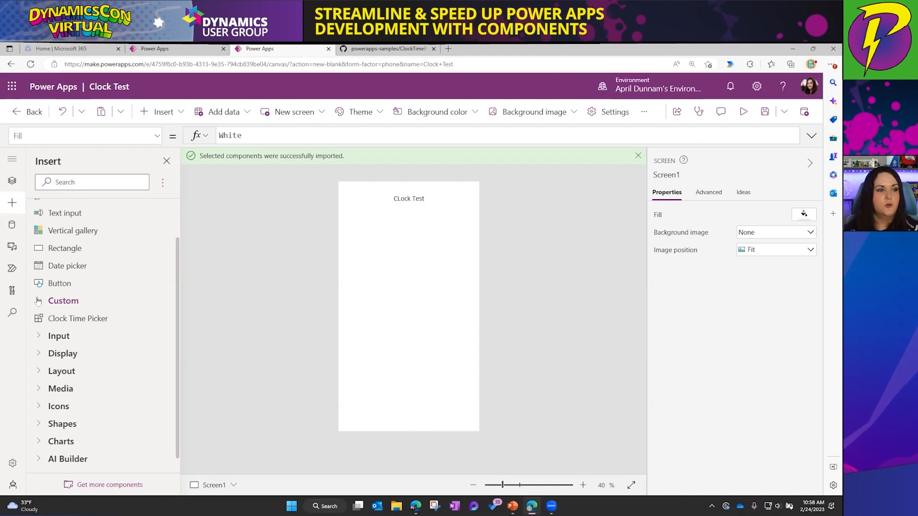
left_click(107, 323)
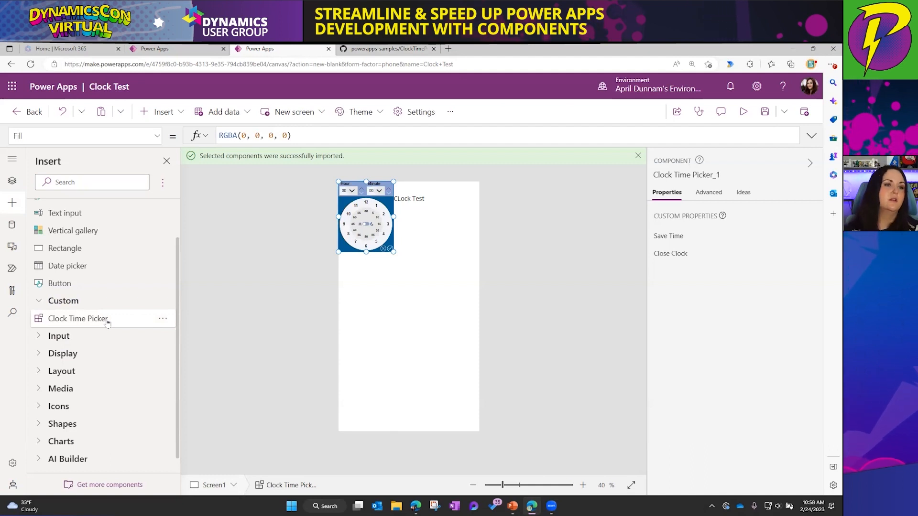
Move the Clock Time Picker component on Screen1 to the horizontal middle of the screen, below the title label
left_click_drag(373, 226, 413, 282)
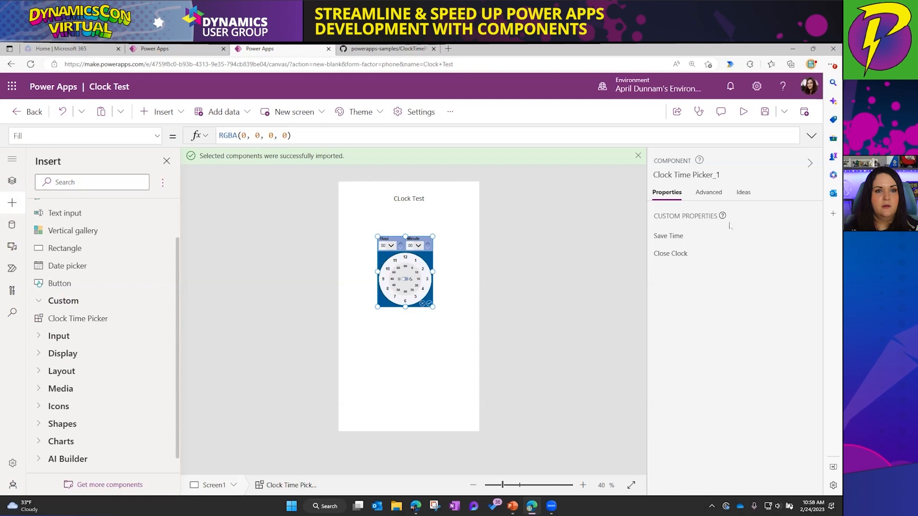
left_click(420, 373)
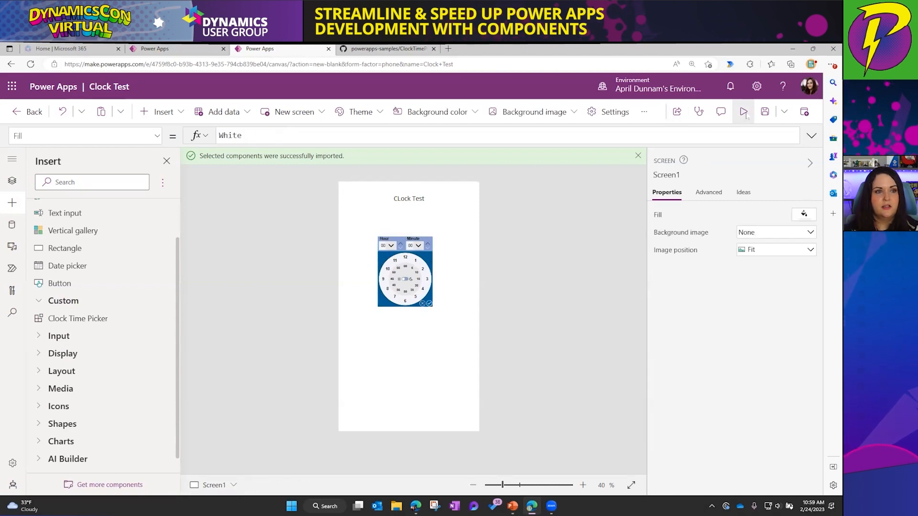
Preview the app and try the clock time picker by choosing hour 04 and minute 04
left_click(745, 113)
left_click(382, 203)
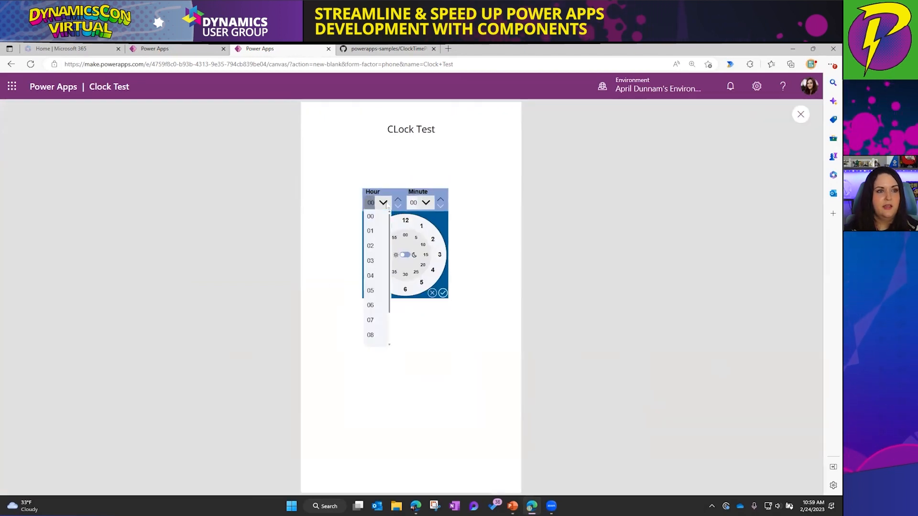
left_click(376, 276)
left_click(426, 204)
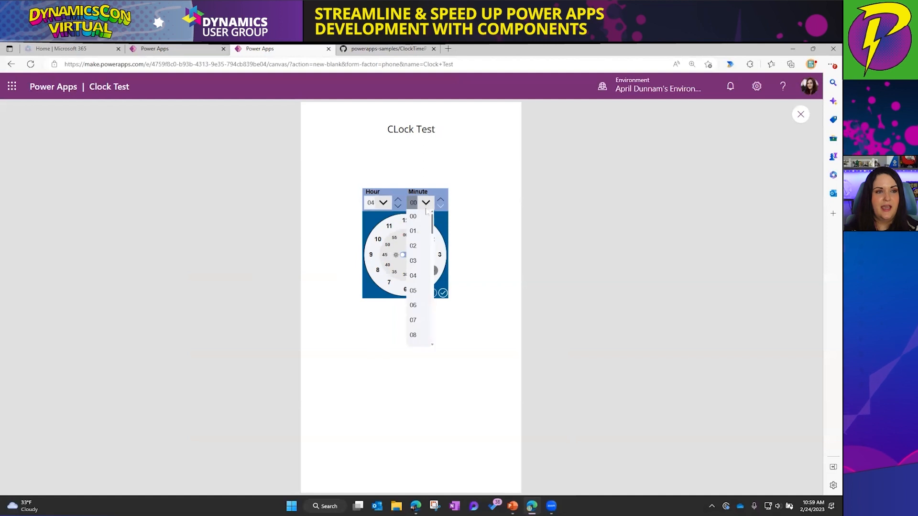
left_click(414, 276)
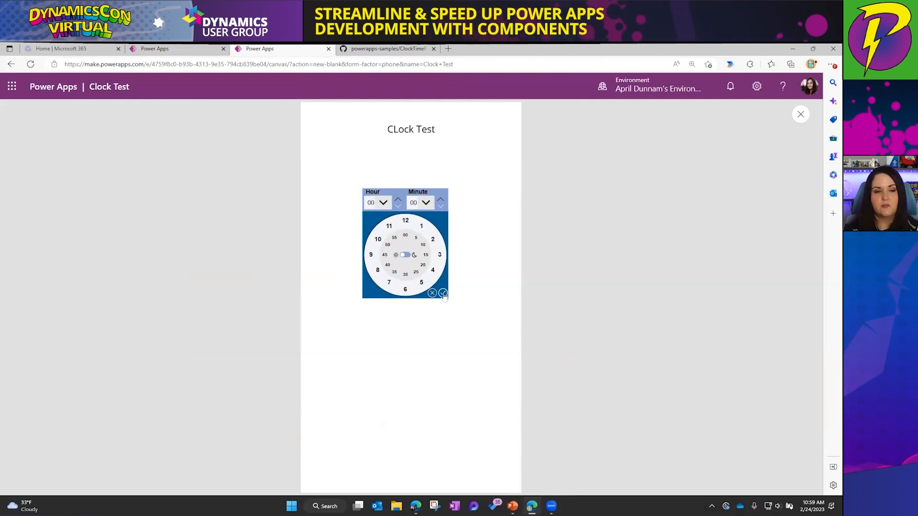
key("alt+Tab")
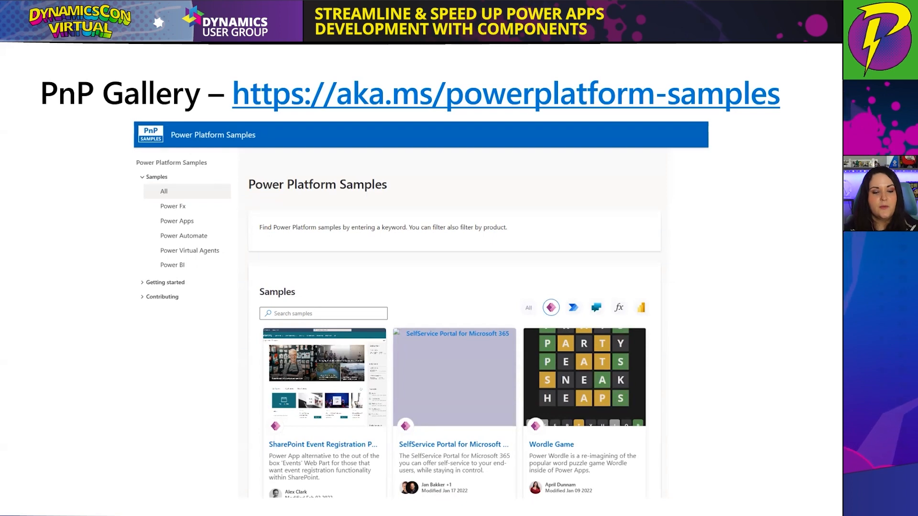
key("Right")
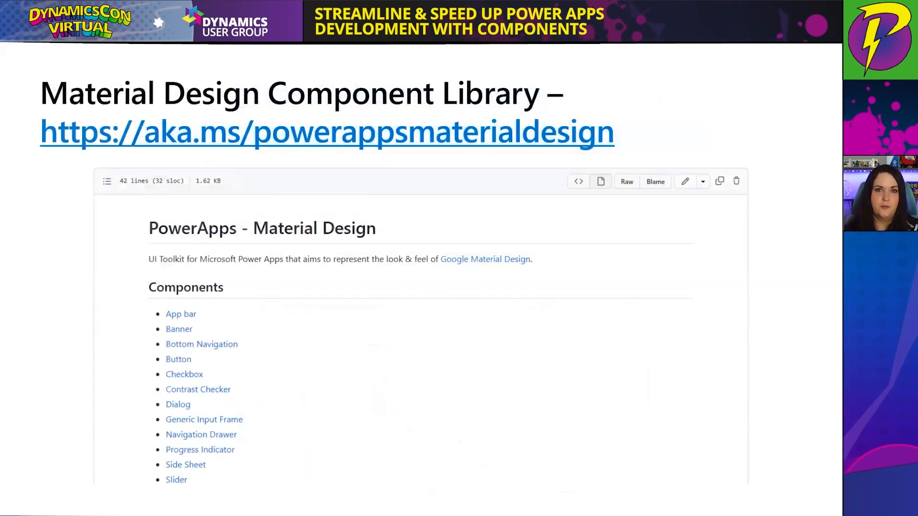
key("Right")
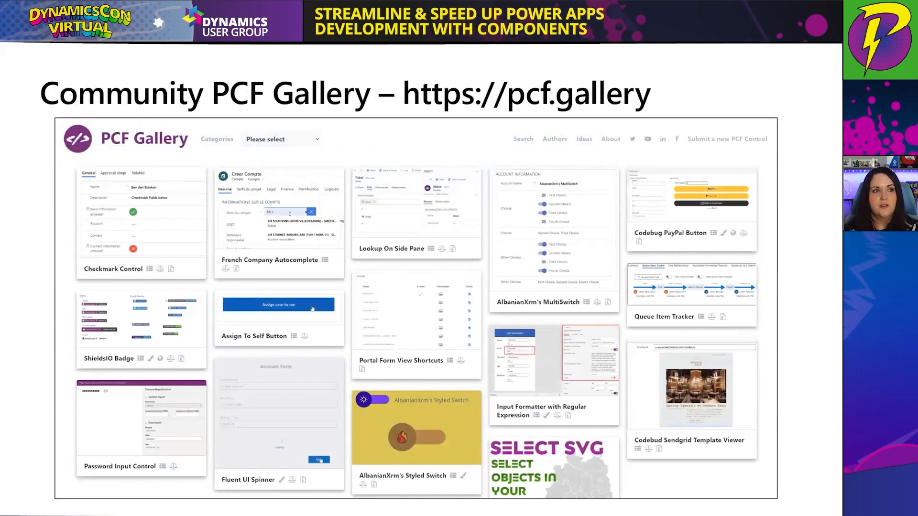
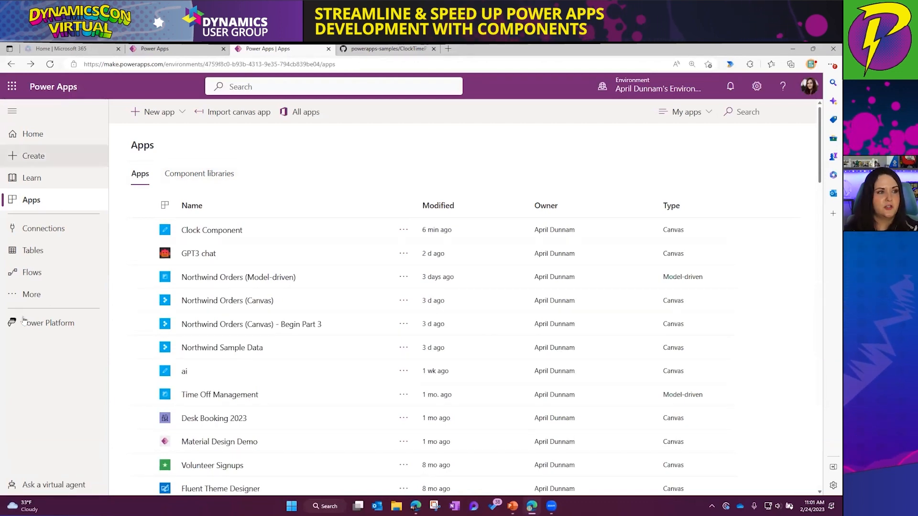
Open the list of solutions in the environment to review the installed component solutions
left_click(48, 301)
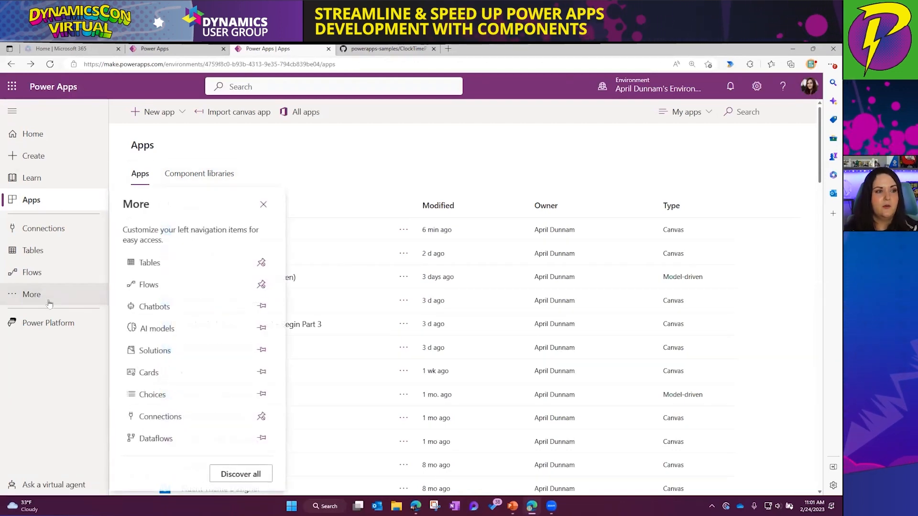
left_click(167, 350)
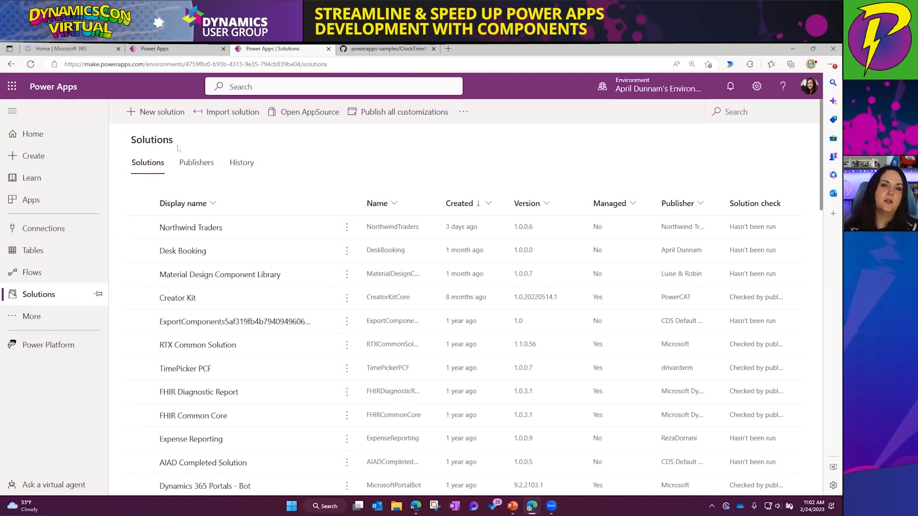
Show the environment's component libraries and look at the form for a new component library without creating one
left_click(52, 201)
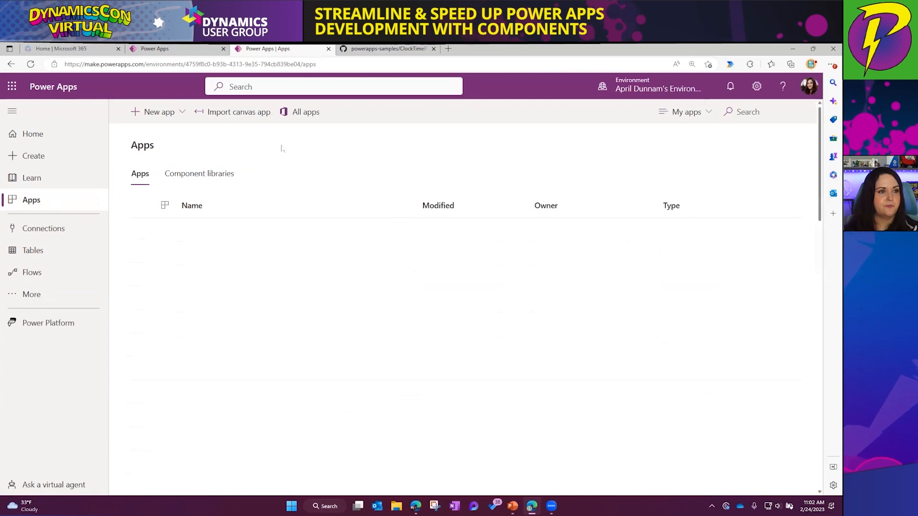
left_click(199, 174)
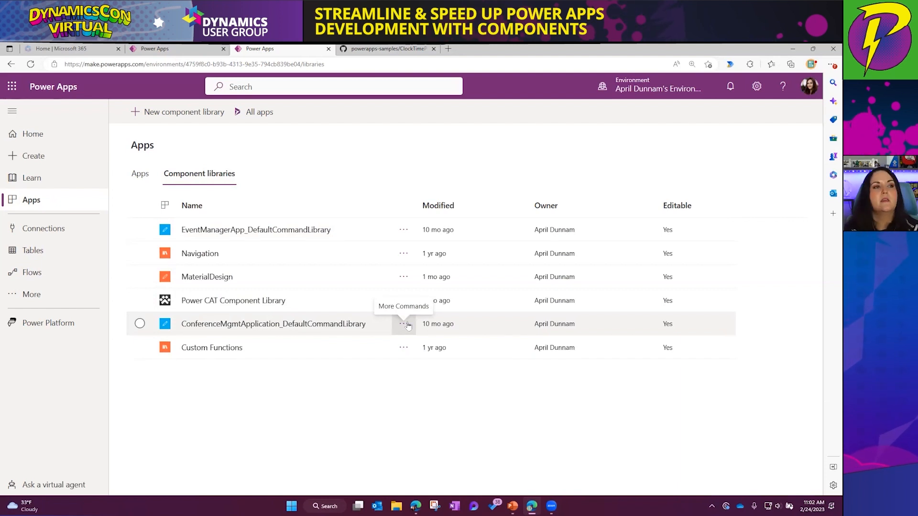
left_click(191, 115)
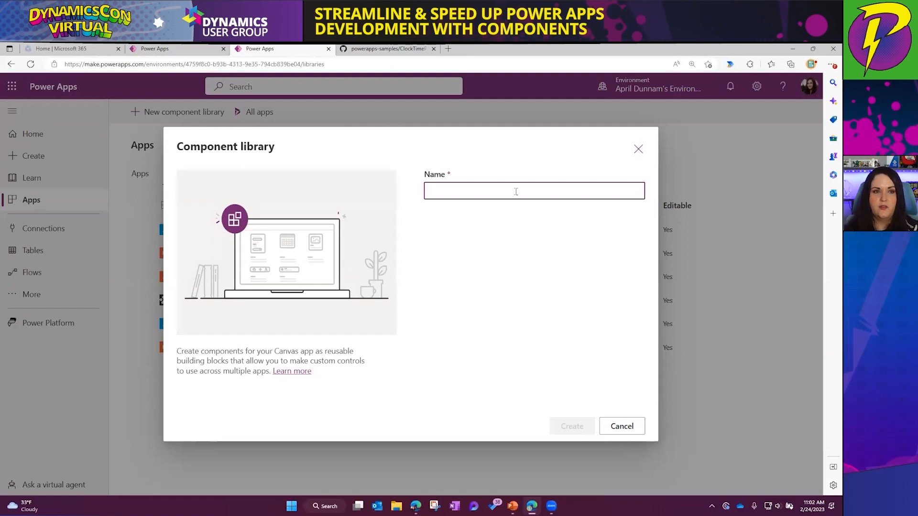
left_click(621, 426)
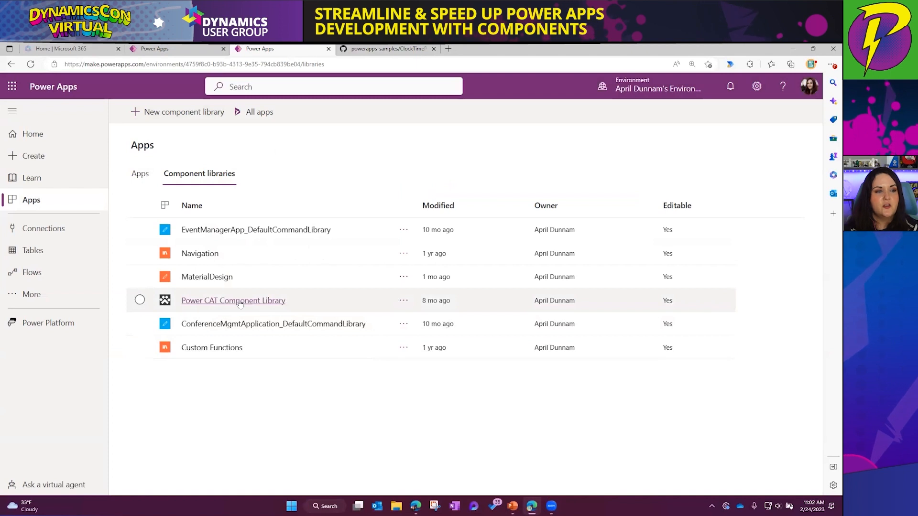
Open the Power CAT Component Library and examine each of its components, from ExpandMenu through ProgressIndicator
left_click(240, 302)
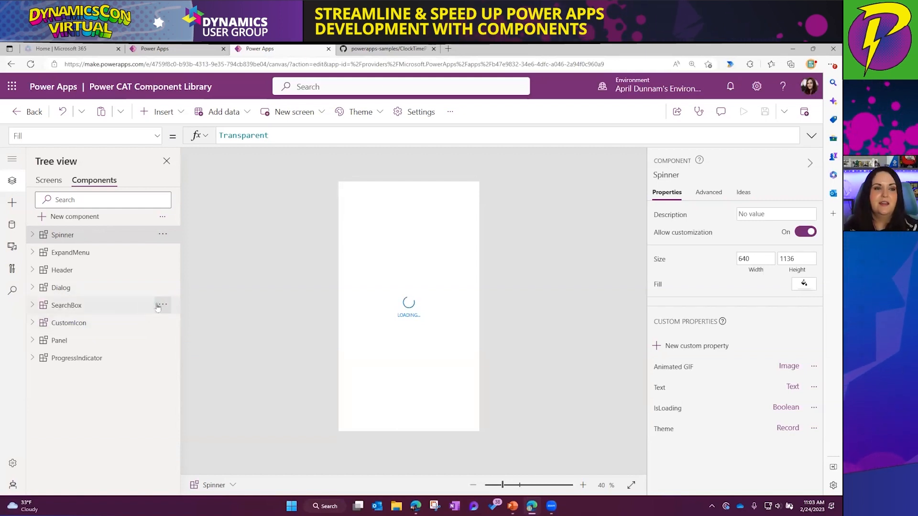
left_click(97, 253)
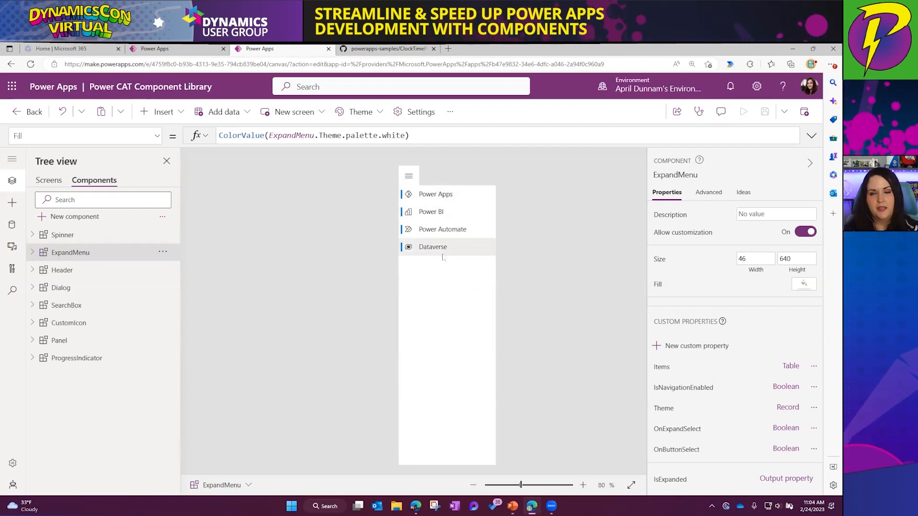
left_click(89, 270)
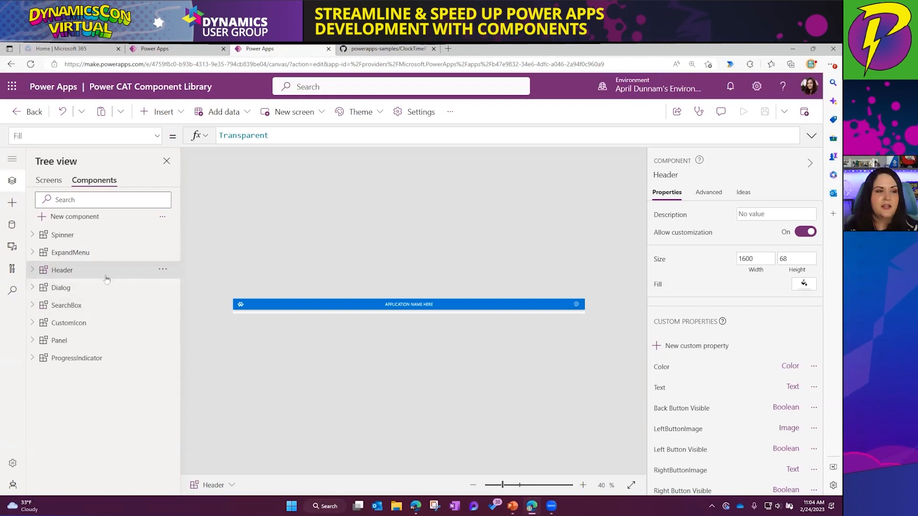
left_click(106, 289)
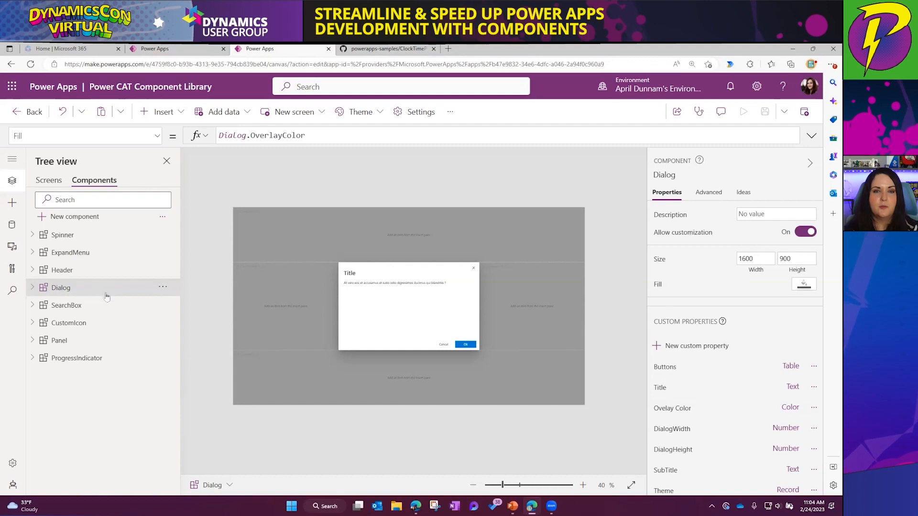
left_click(106, 305)
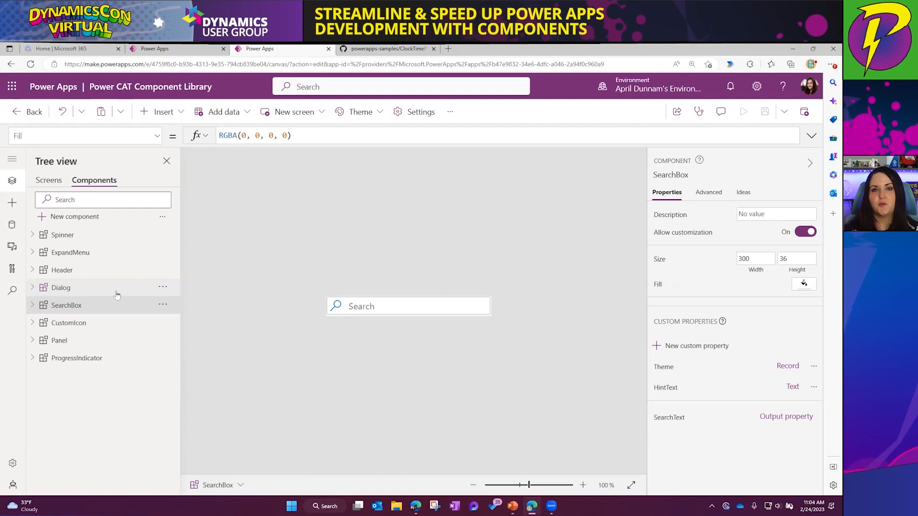
left_click(113, 323)
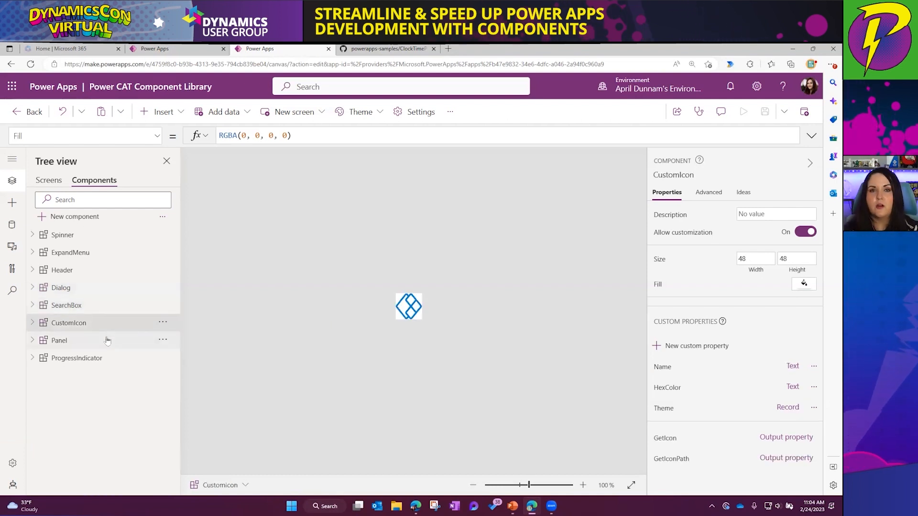
left_click(107, 340)
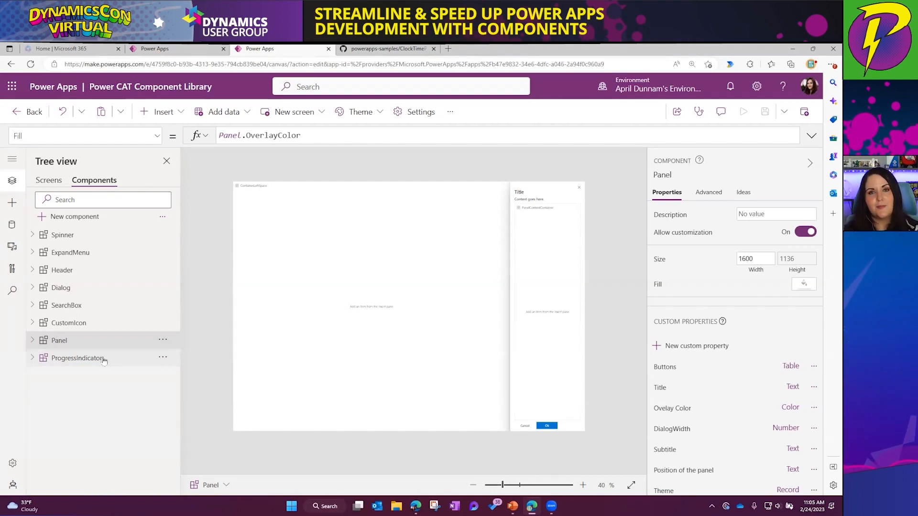
left_click(104, 360)
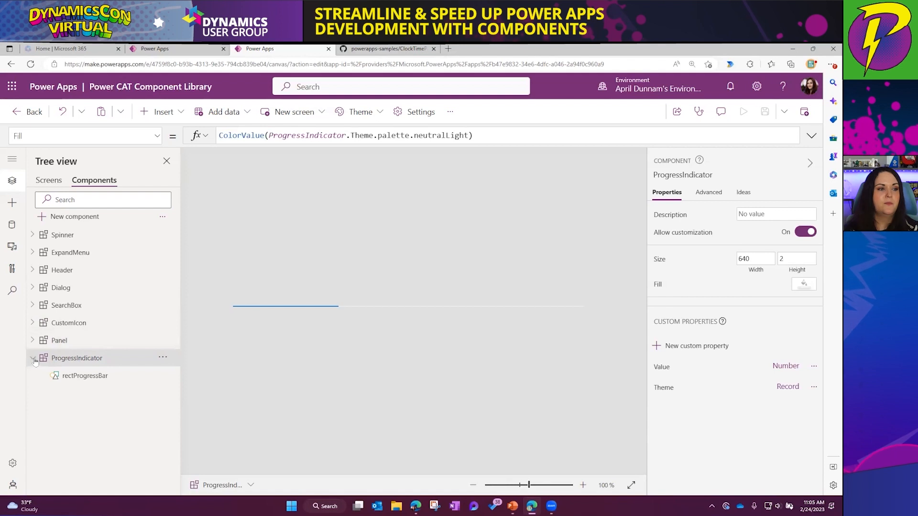
Inspect the controls inside the ProgressIndicator and Panel components, including the progress bar, the HTML shadow and the nested containers
left_click(87, 375)
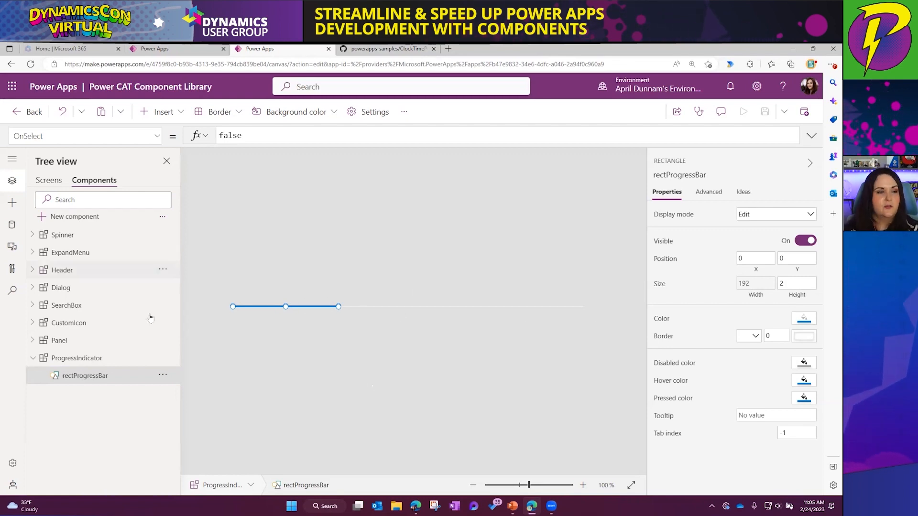
left_click(59, 340)
left_click(31, 341)
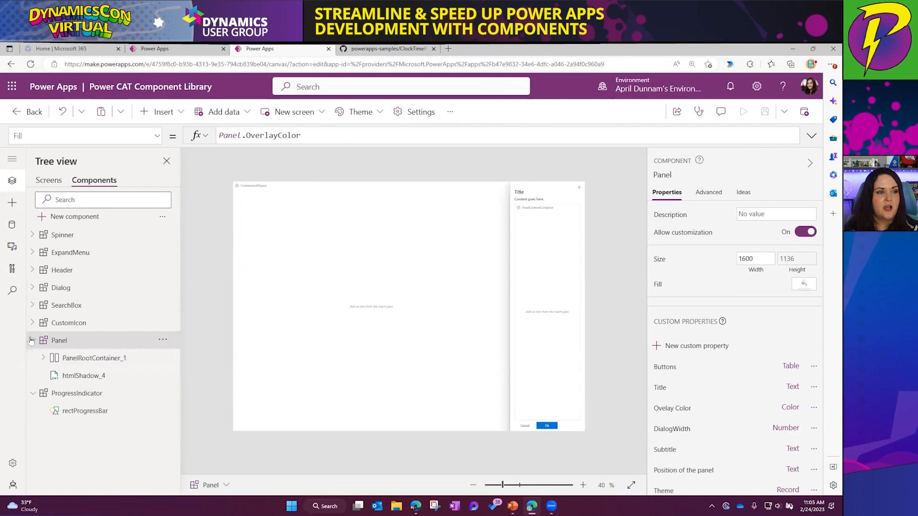
left_click(97, 375)
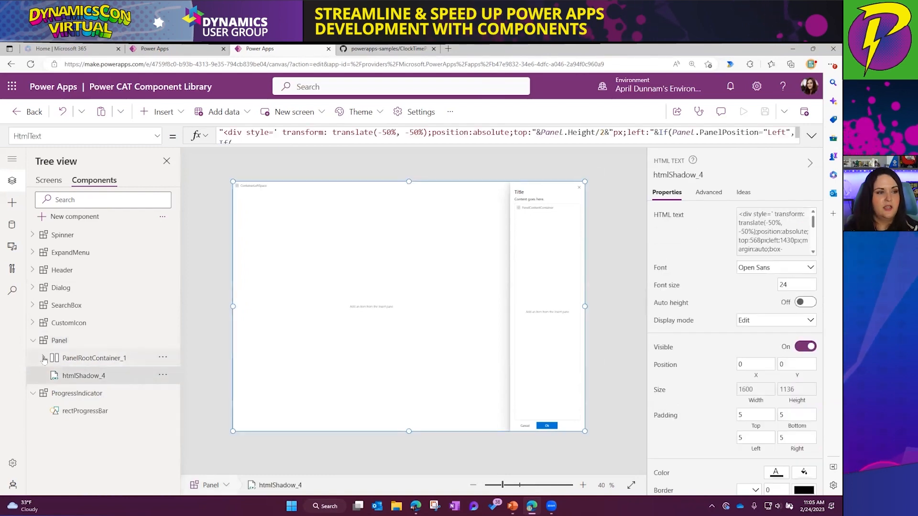
left_click(99, 377)
left_click(103, 393)
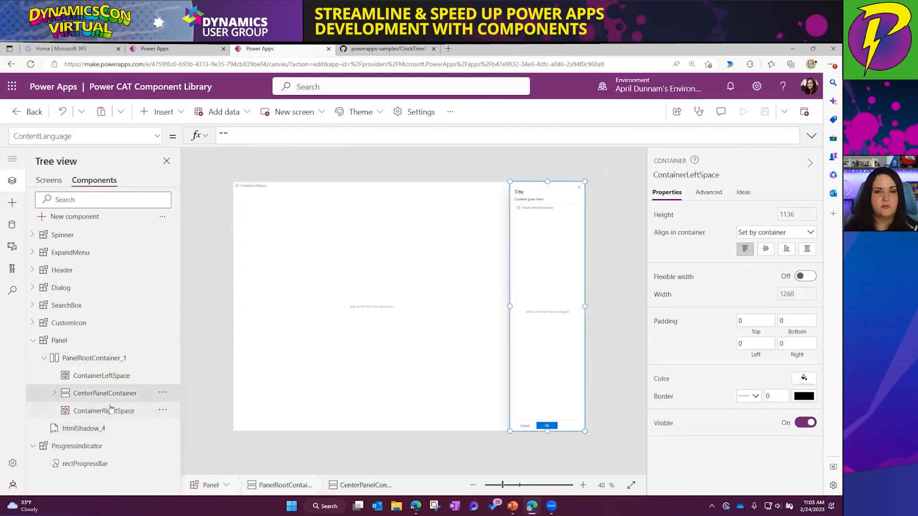
left_click(112, 410)
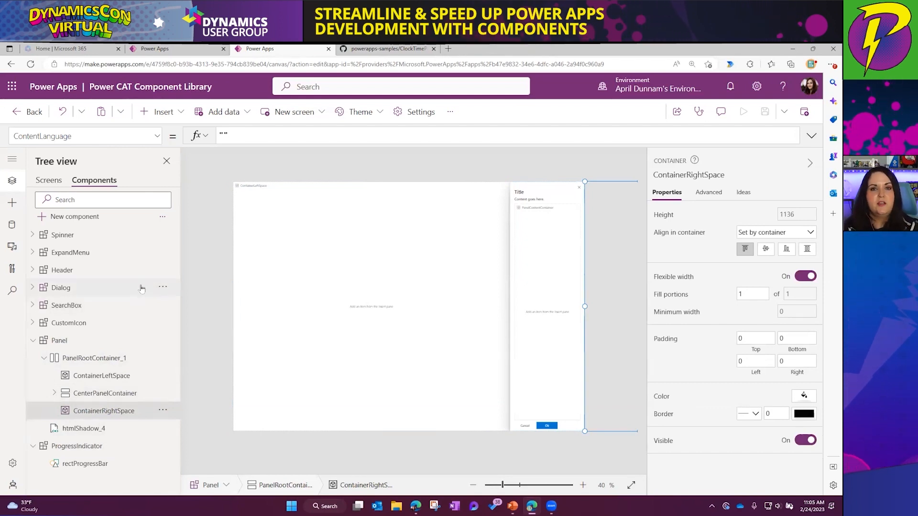
Leave the Power CAT Component Library and return to the list of component libraries
mouse_move(189, 52)
left_click(189, 51)
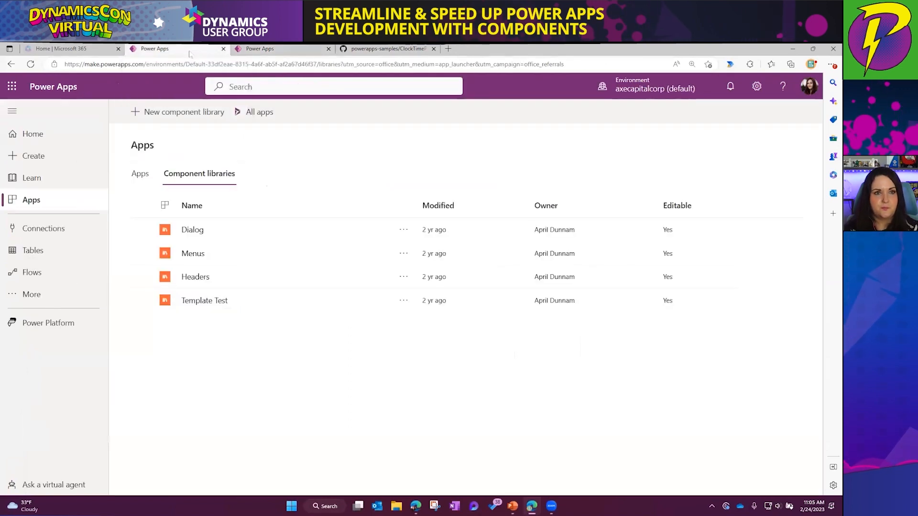
left_click(260, 49)
left_click(51, 112)
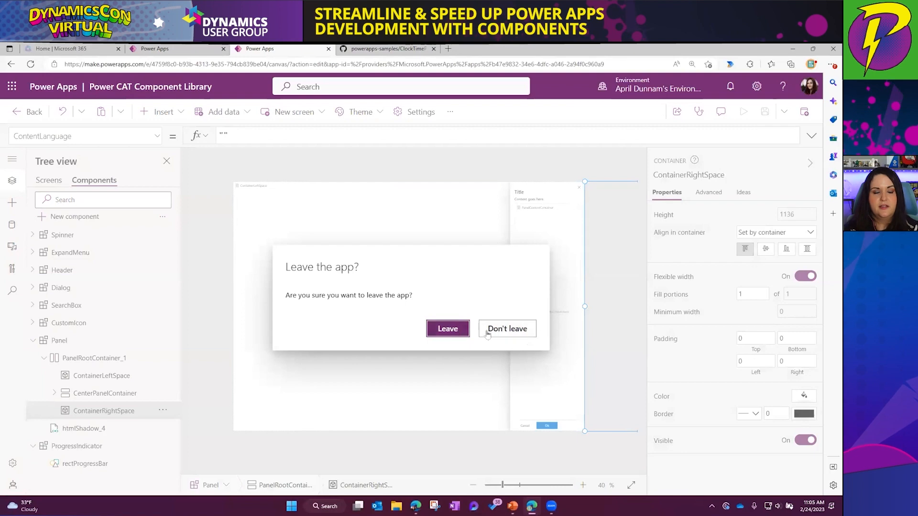
left_click(448, 329)
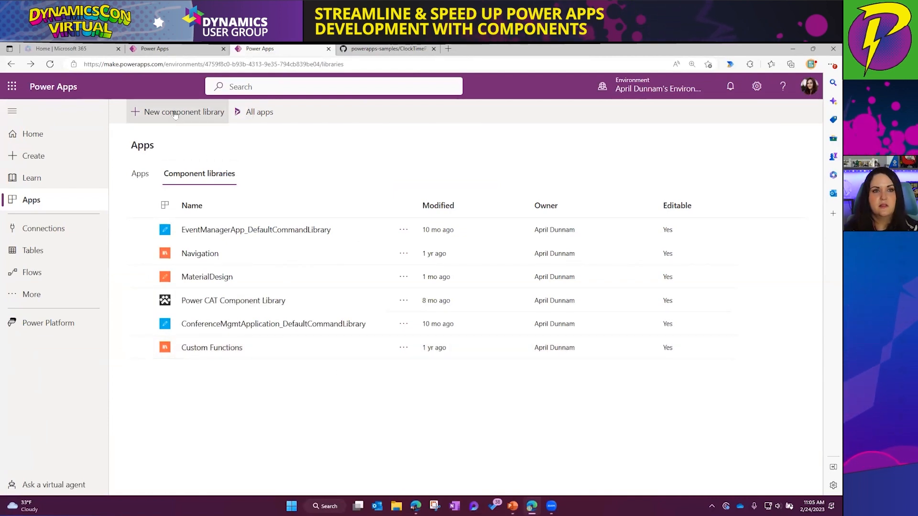
Create a blank tablet-format canvas app named Creator Kit Awesomeness and skip the welcome screen
left_click(140, 173)
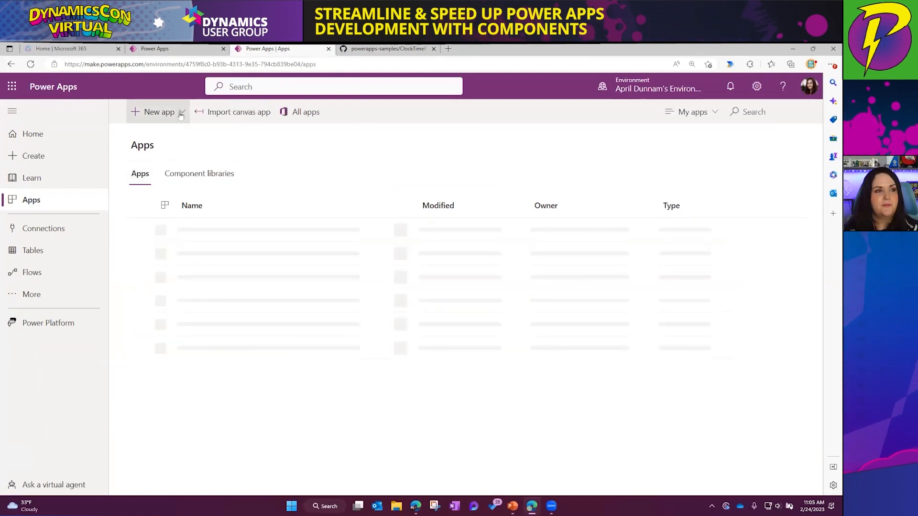
left_click(173, 113)
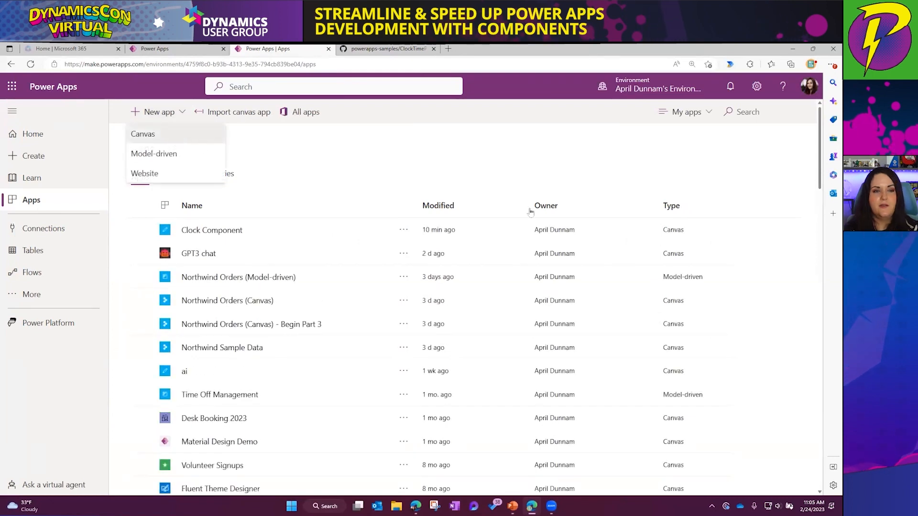
left_click(176, 137)
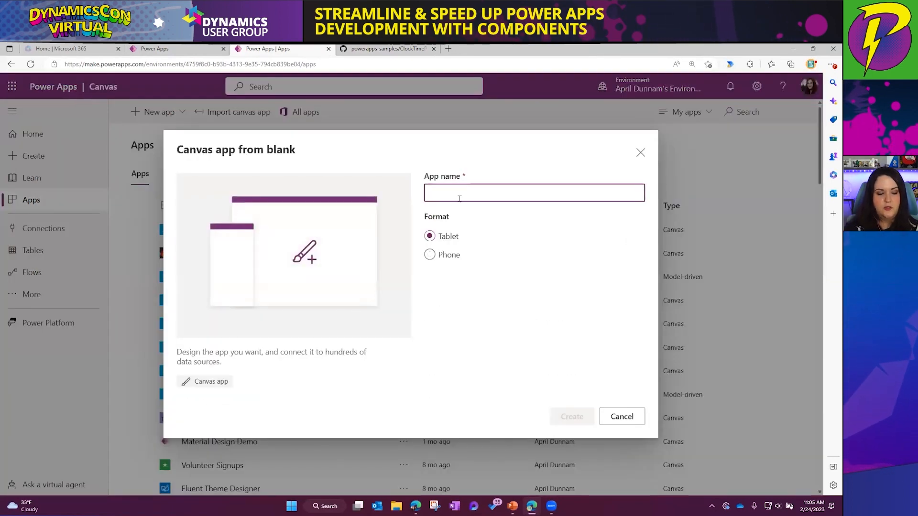
type("Creator Kit Awesomeness")
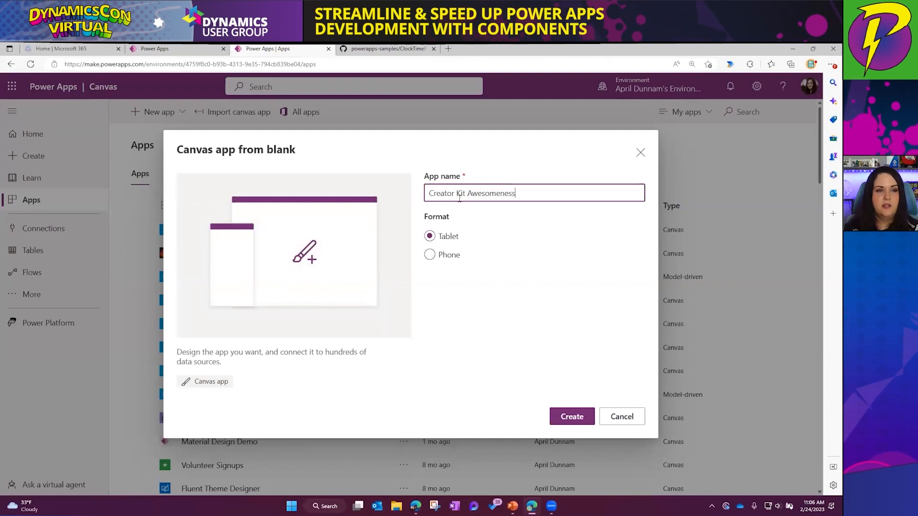
left_click(581, 416)
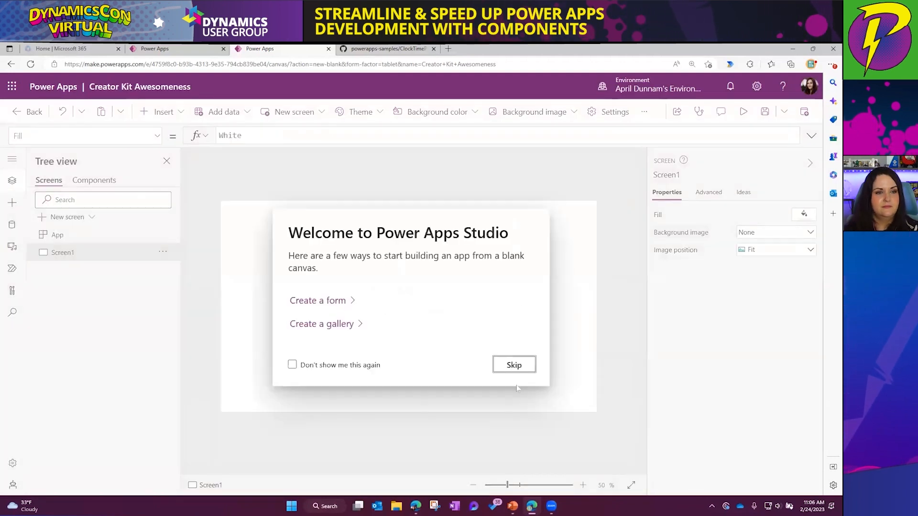
left_click(507, 368)
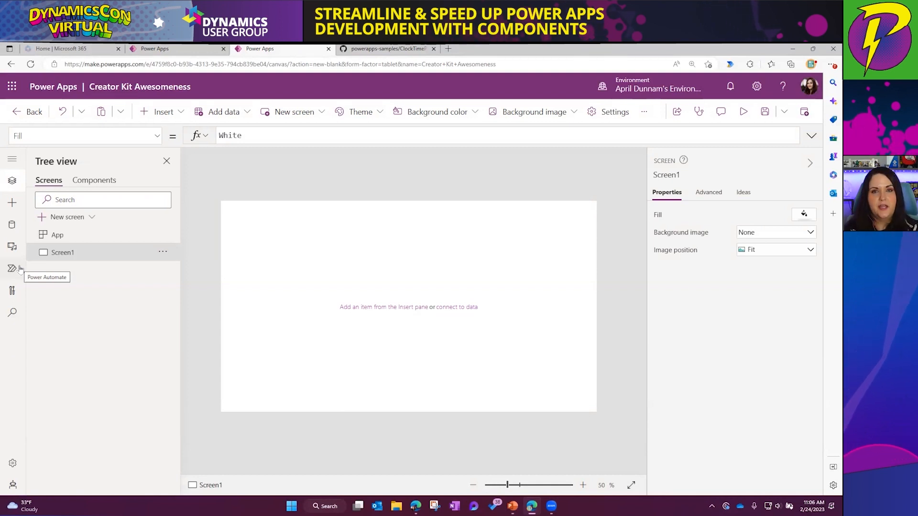
Open the component import options and review the code components published in the environment
left_click(10, 204)
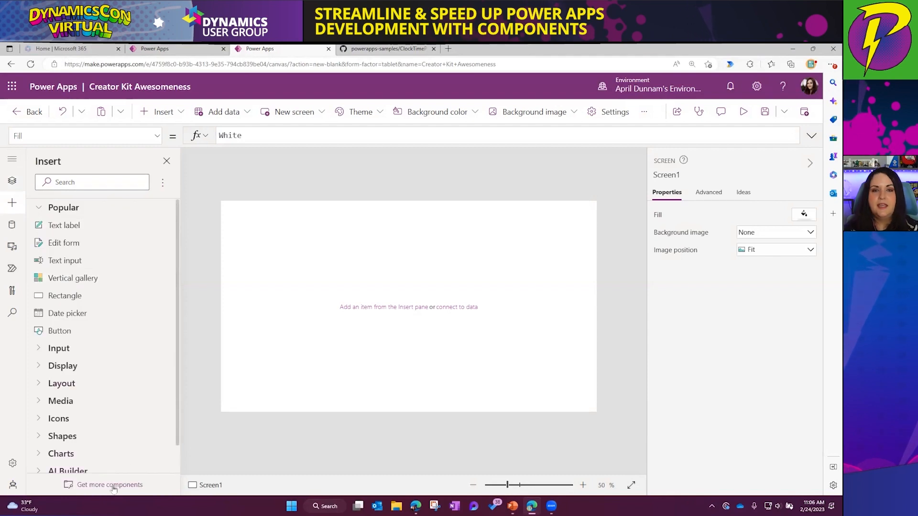
left_click(113, 486)
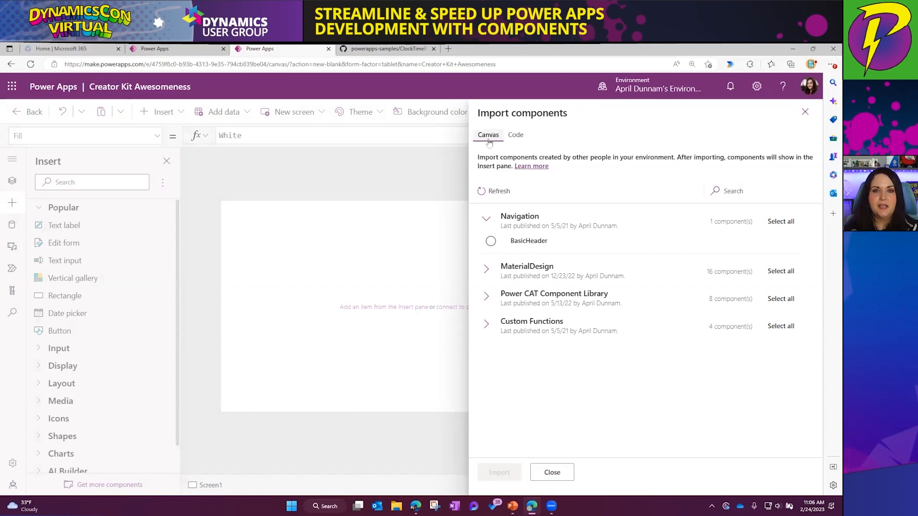
left_click(523, 141)
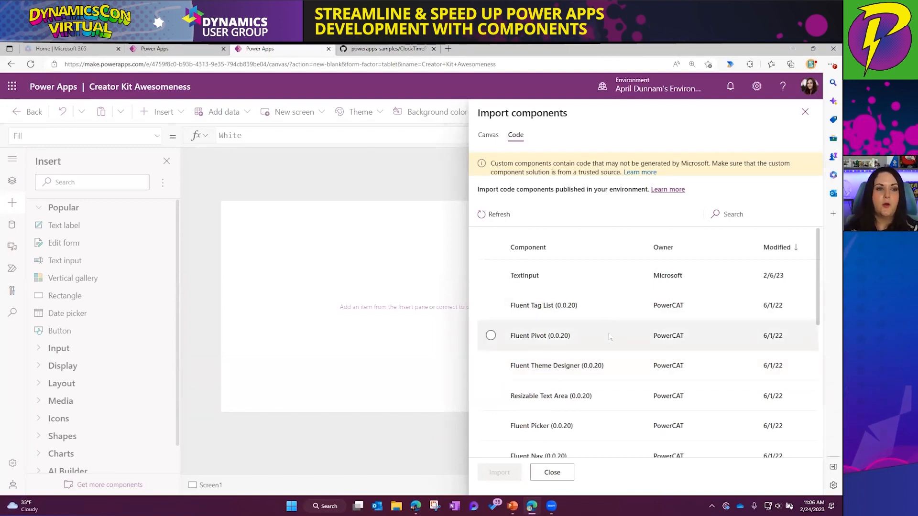
scroll(604, 327, "down", 1)
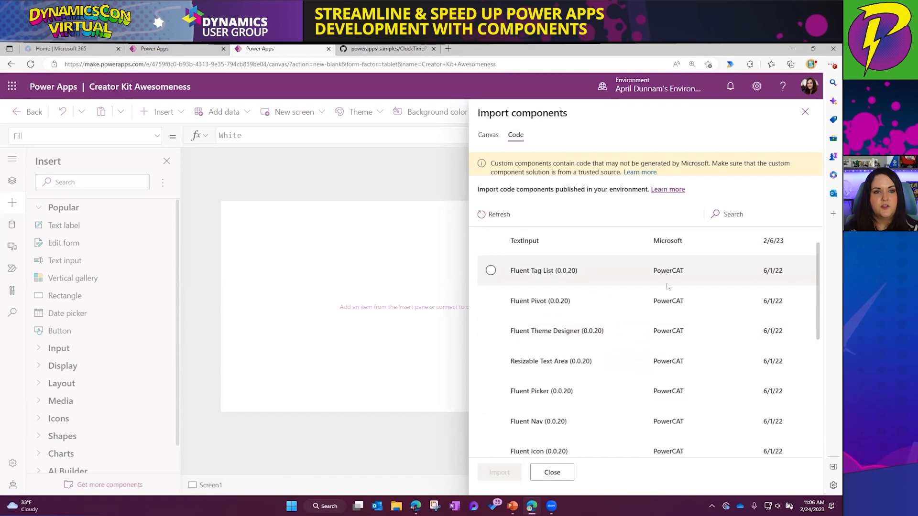
scroll(668, 312, "down", 2)
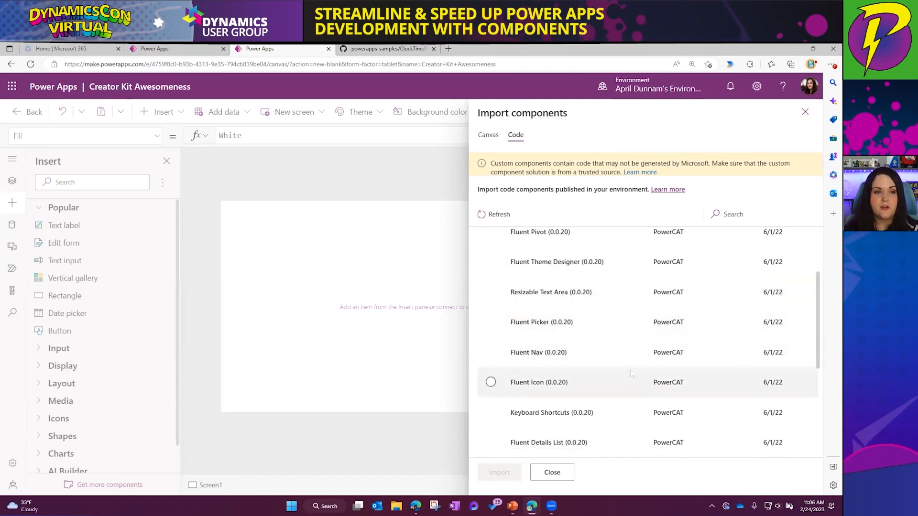
scroll(576, 351, "down", 6)
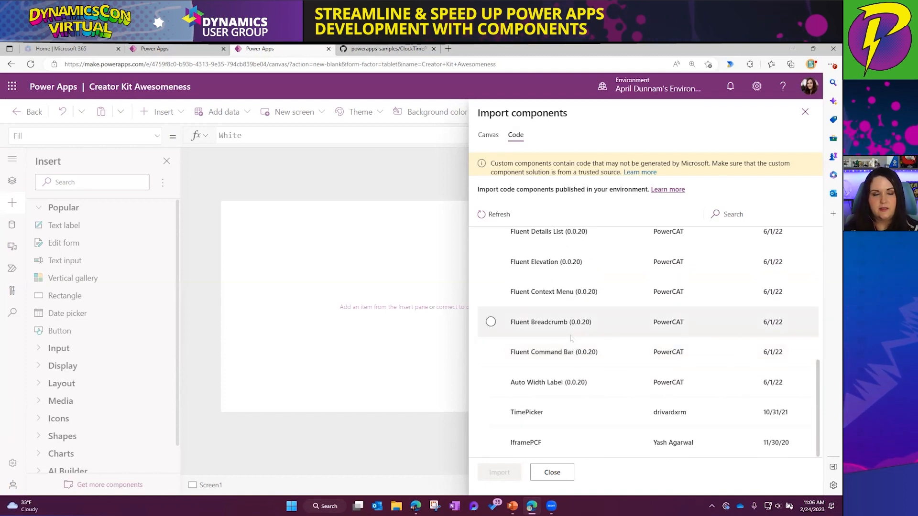
Import all the Power CAT Component Library canvas components: Spinner, Dialog, ProgressIndicator, Header, SearchBox, CustomIcon, Panel and ExpandMenu
left_click(488, 135)
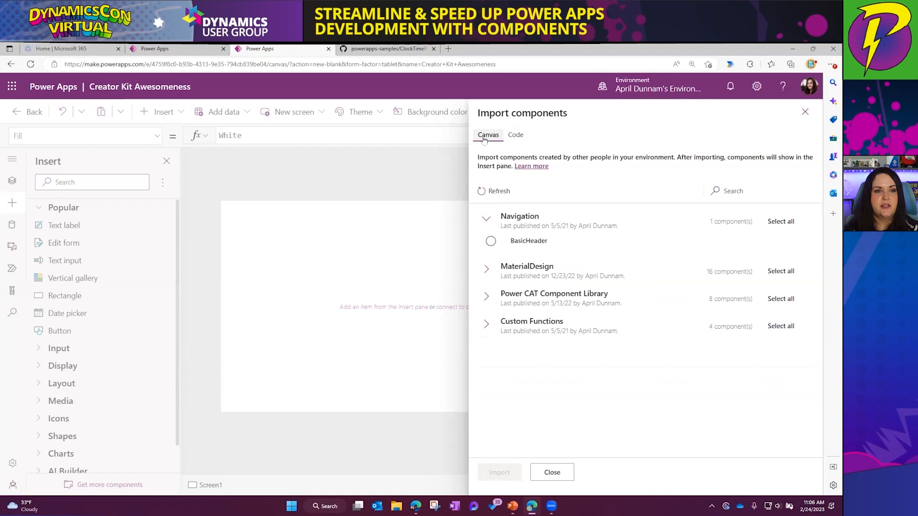
left_click(487, 298)
scroll(674, 368, "down", 2)
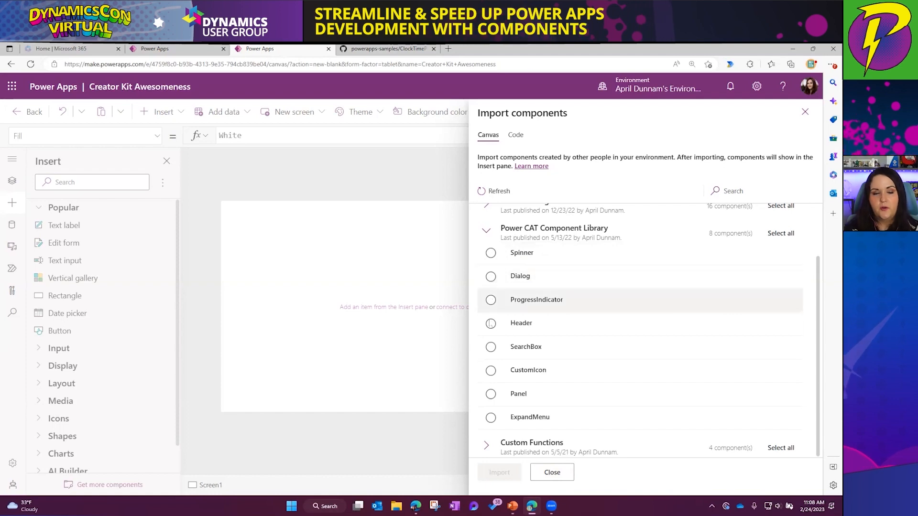
left_click(490, 417)
left_click(490, 394)
left_click(491, 370)
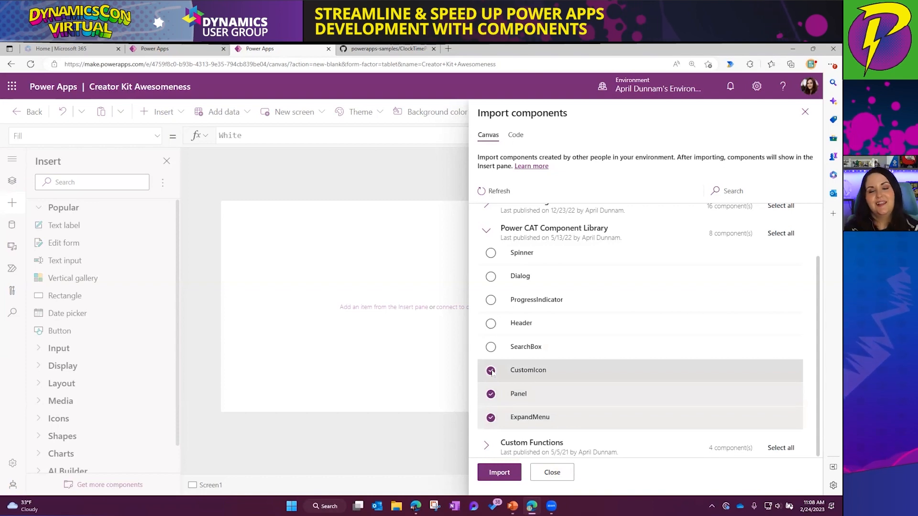
left_click(490, 253)
left_click(491, 276)
left_click(490, 300)
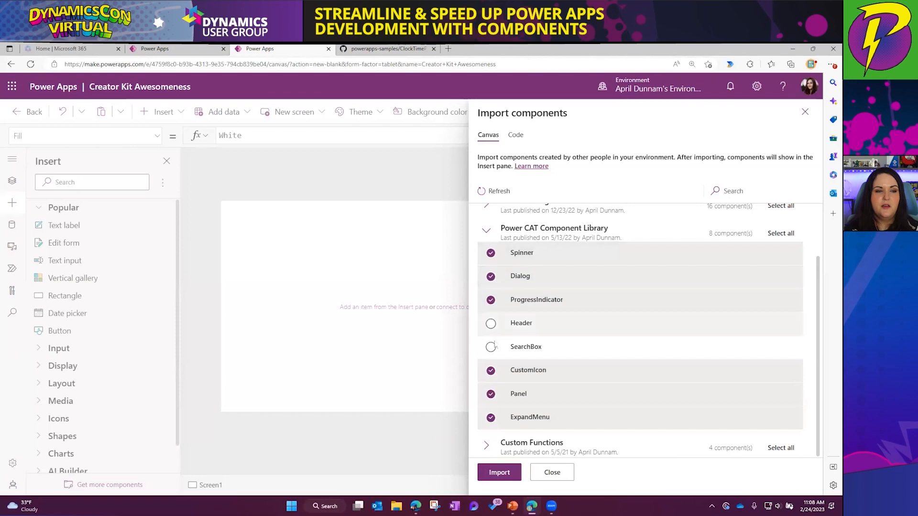
left_click(491, 323)
left_click(501, 347)
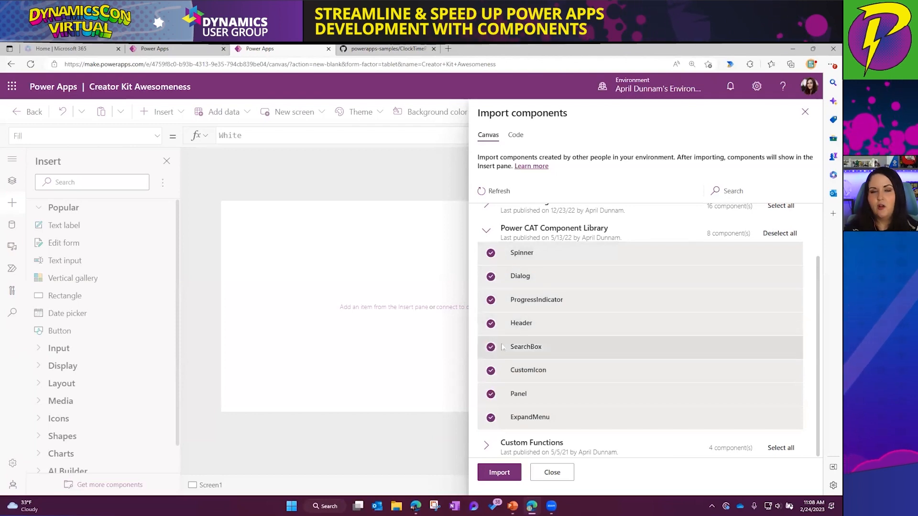
left_click(500, 472)
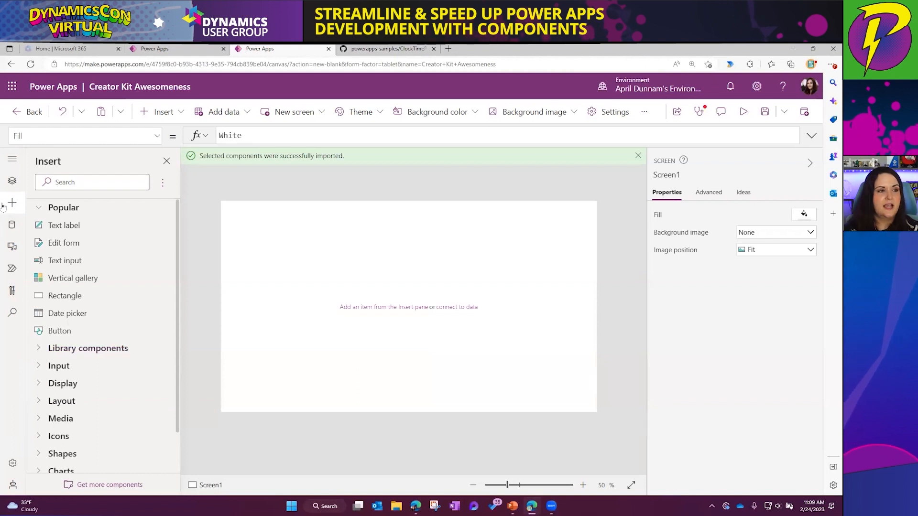
Insert the Header library component on Screen1
left_click(42, 350)
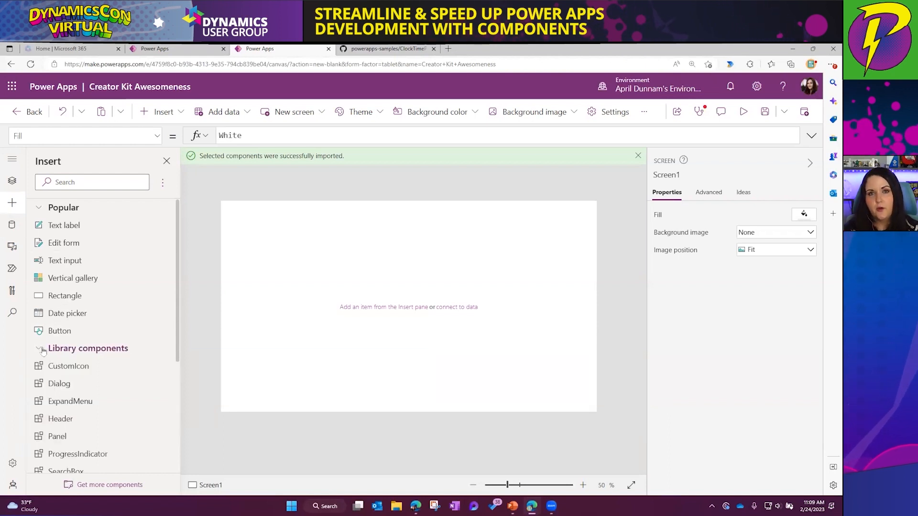
scroll(100, 363, "down", 3)
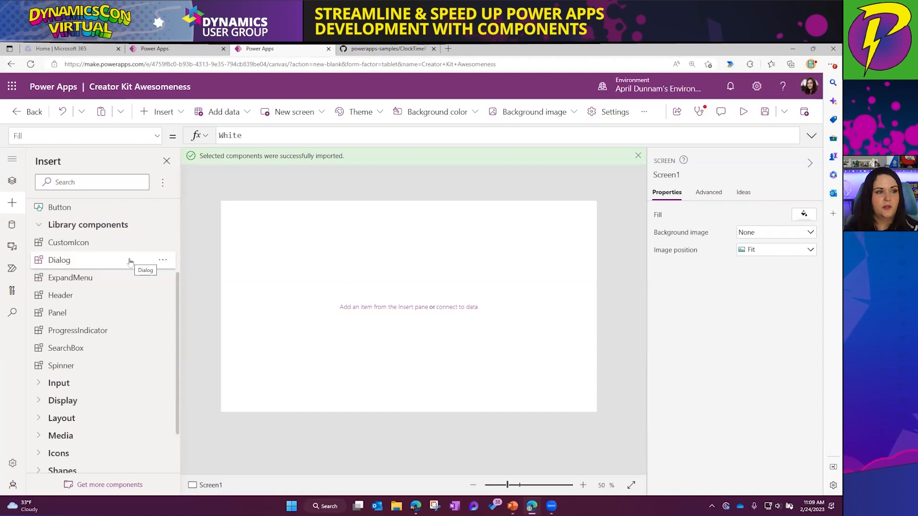
left_click(97, 299)
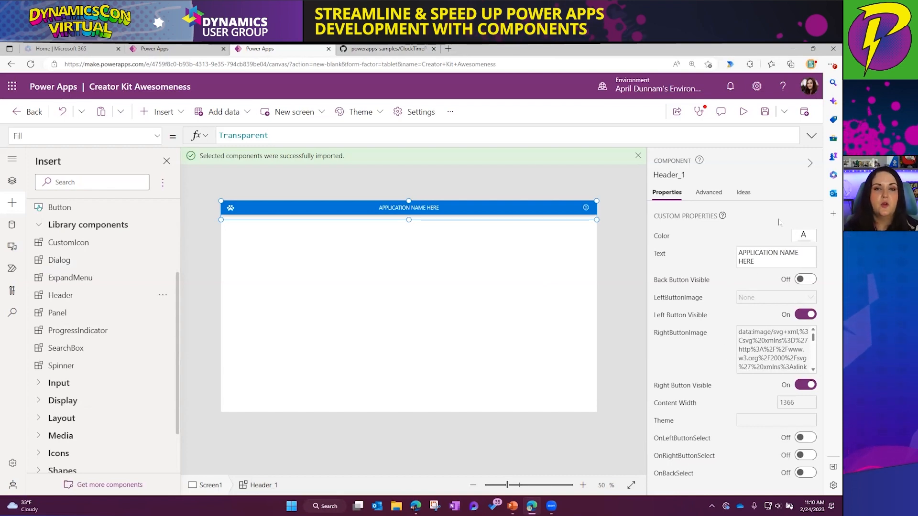
Add a text input to Screen1 and place it near the middle, at about X 462, Y 333
left_click(178, 119)
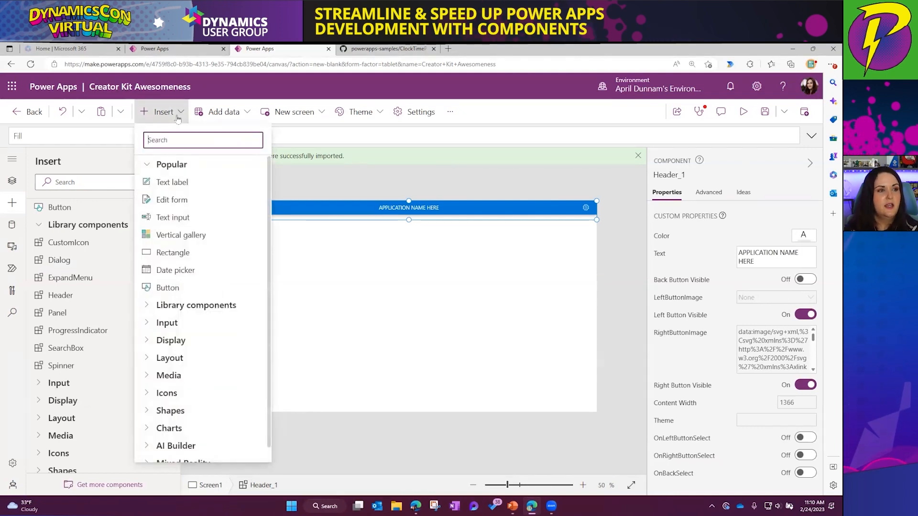
left_click(183, 220)
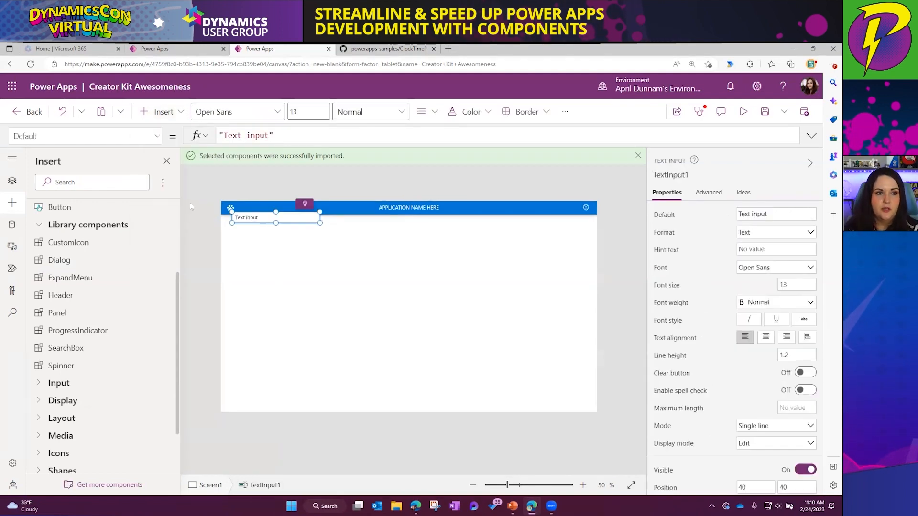
left_click_drag(269, 223, 385, 303)
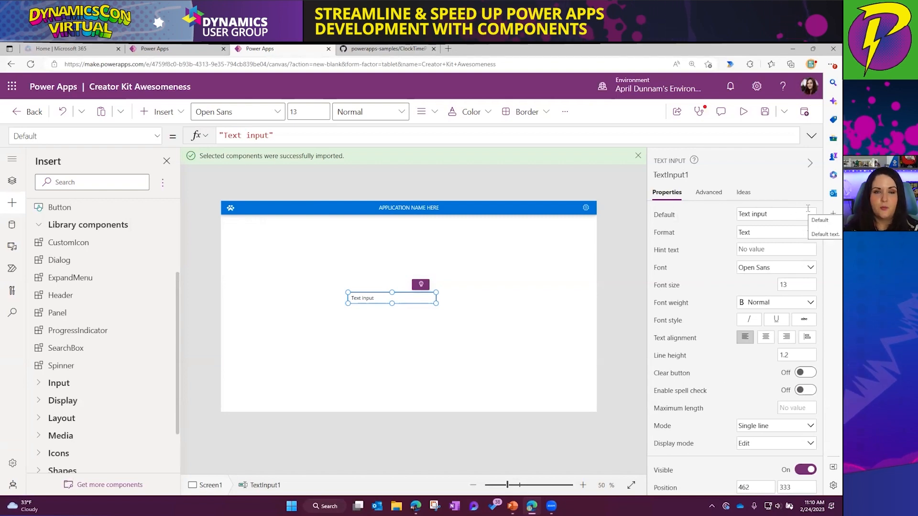
Set the text input's font size to 25 and center its text
left_click(792, 285)
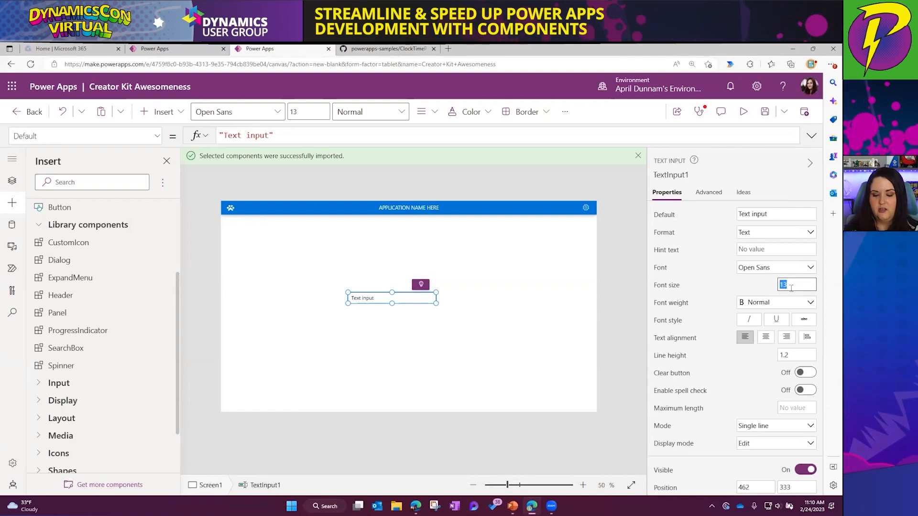
type("25")
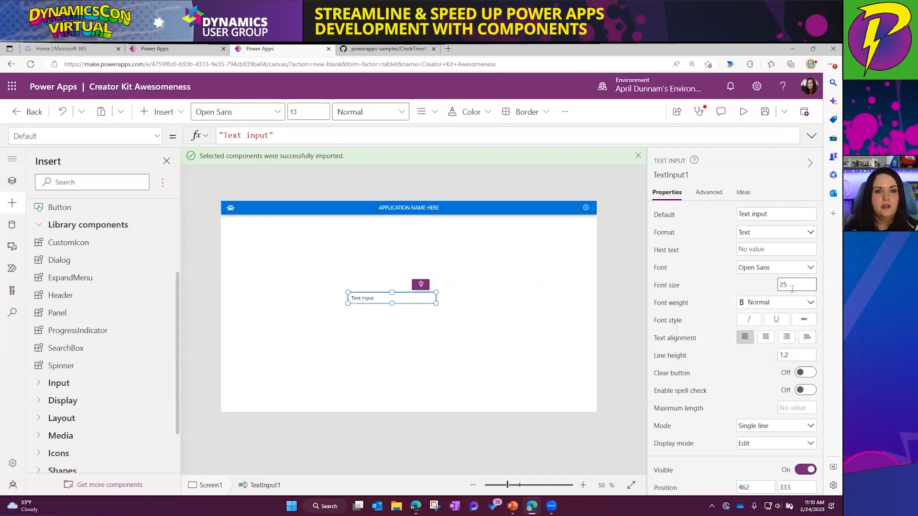
left_click(774, 249)
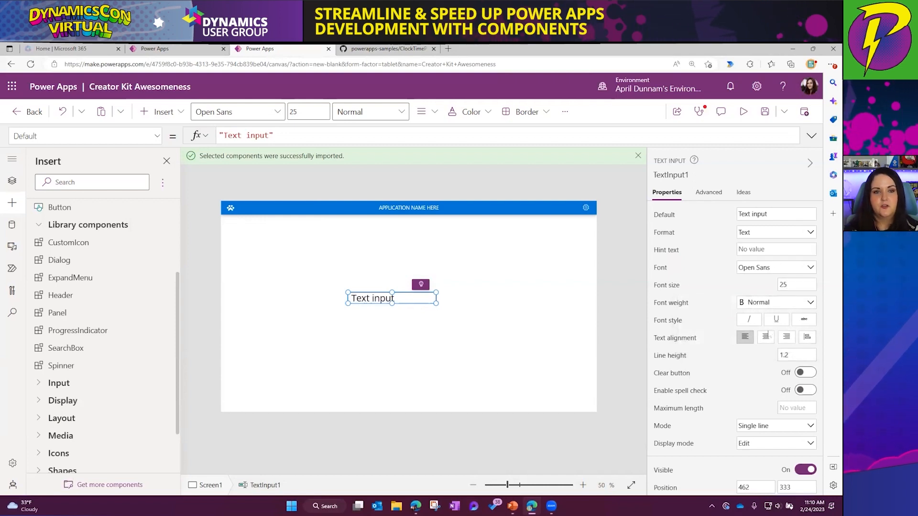
left_click(766, 338)
Look through the text input's font weight choices and its remaining properties, such as position, size, padding and border
left_click(759, 303)
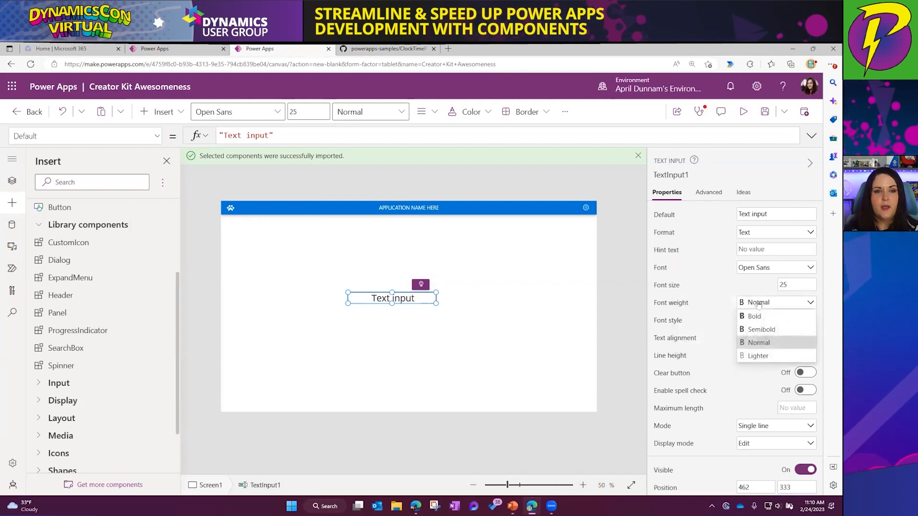
left_click(689, 377)
scroll(689, 377, "down", 4)
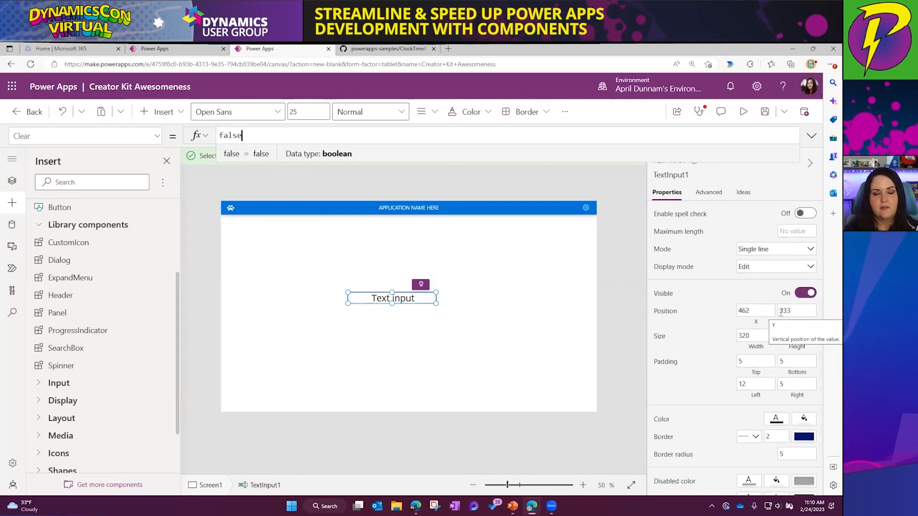
scroll(750, 348, "up", 4)
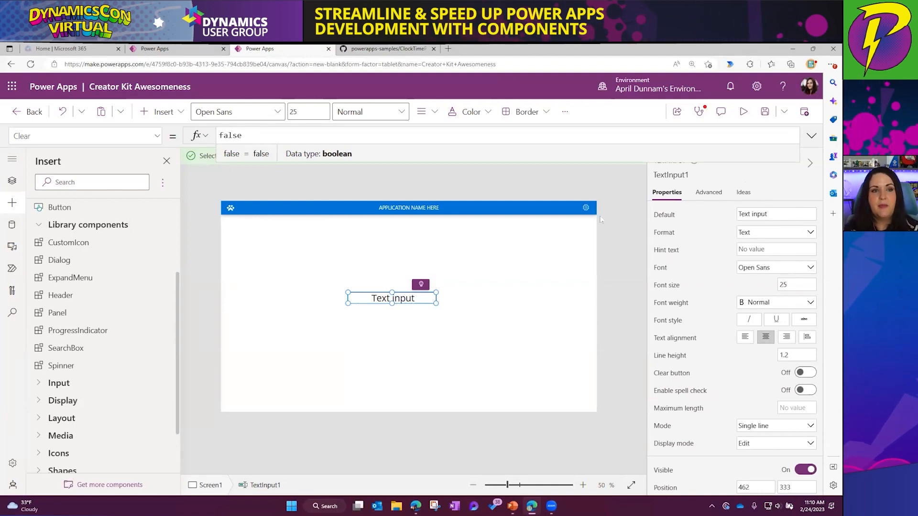
Set the Text property of the Header component on Screen1 to Timesheet
left_click(562, 207)
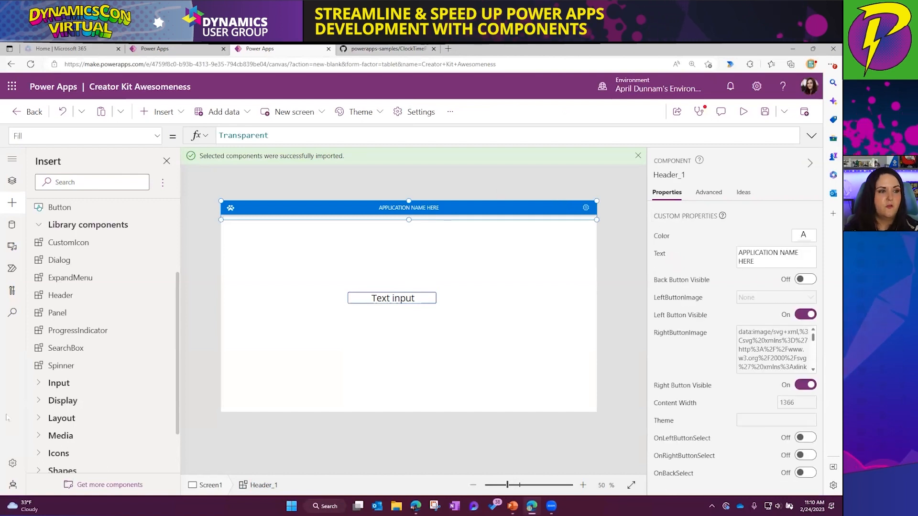
left_click(12, 181)
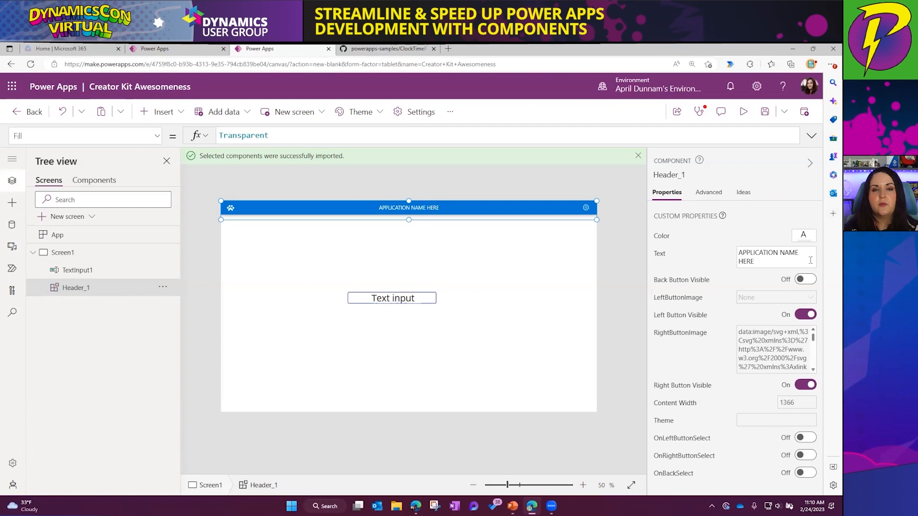
left_click_drag(782, 263, 736, 260)
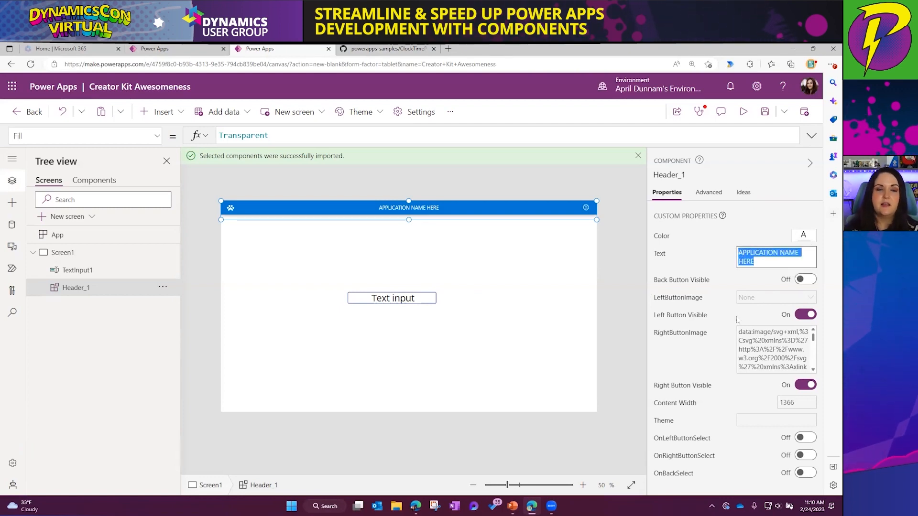
type("Timesheet")
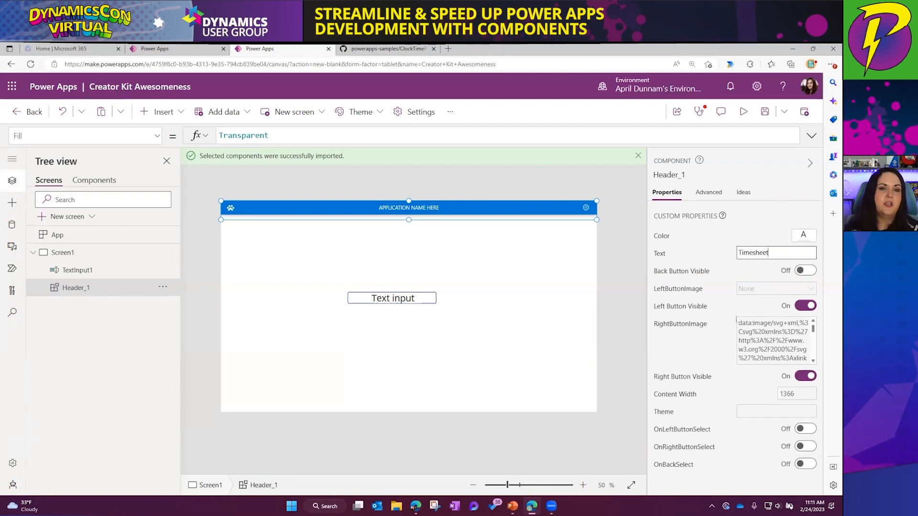
left_click(633, 243)
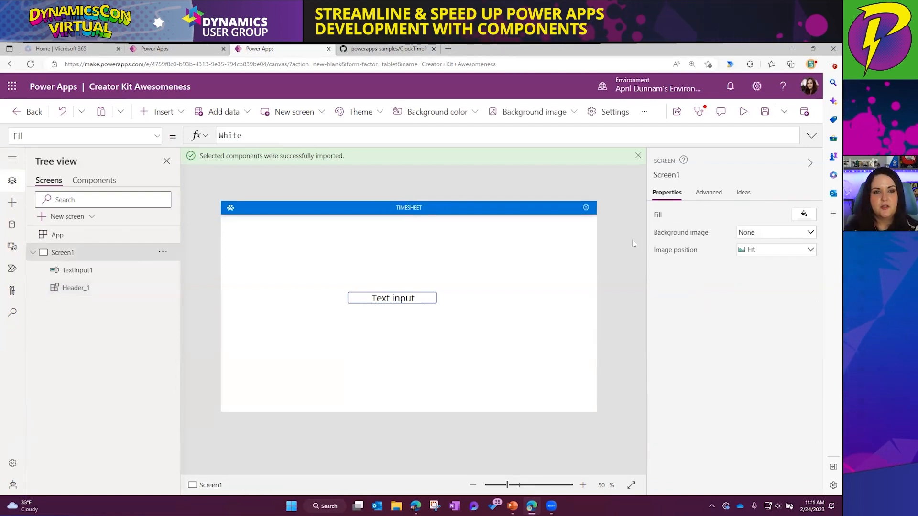
Add a new blank screen to the app
left_click(515, 210)
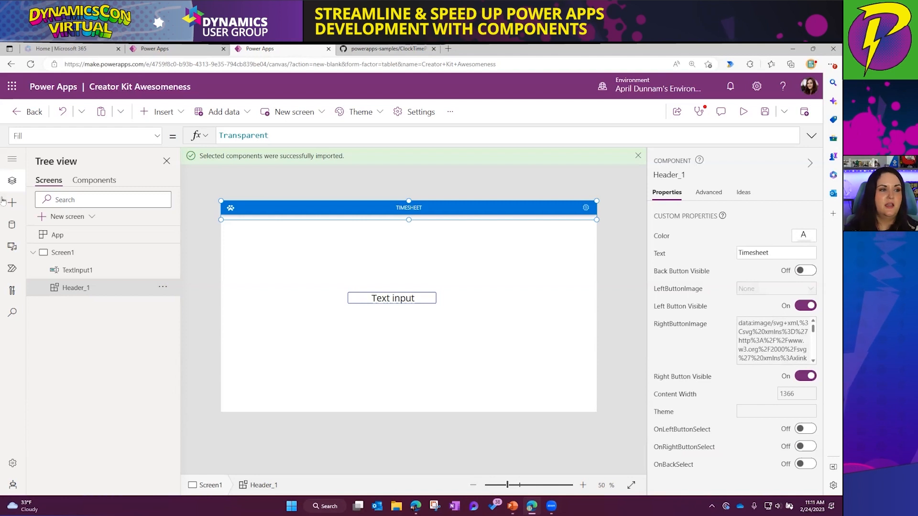
left_click(74, 220)
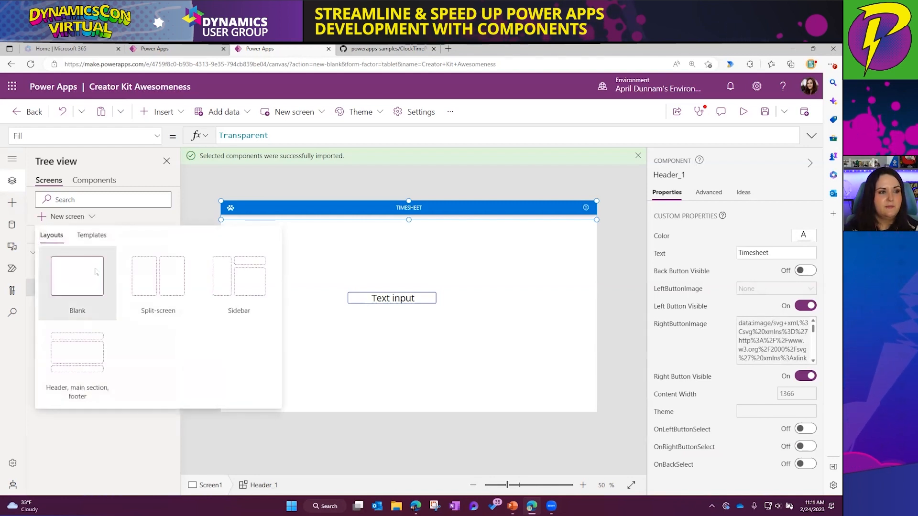
key("Escape")
left_click(36, 216)
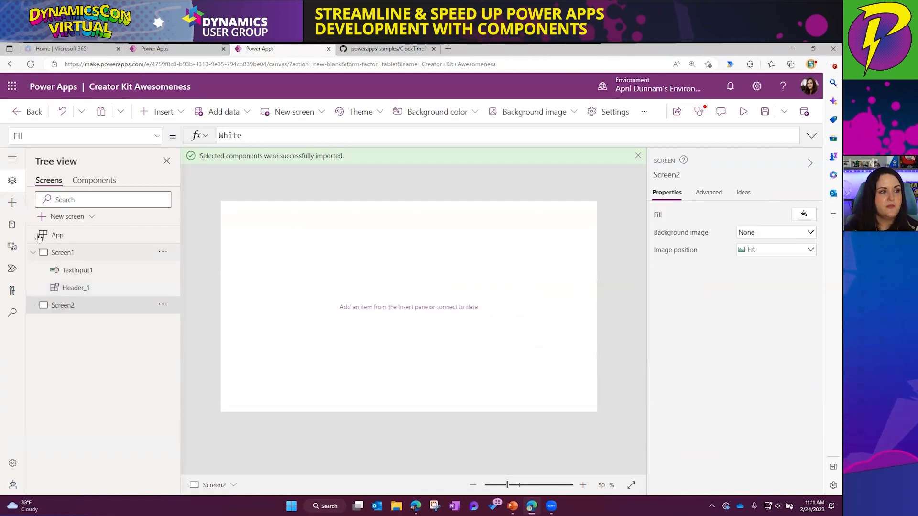
Insert the Header library component on Screen2
left_click(12, 202)
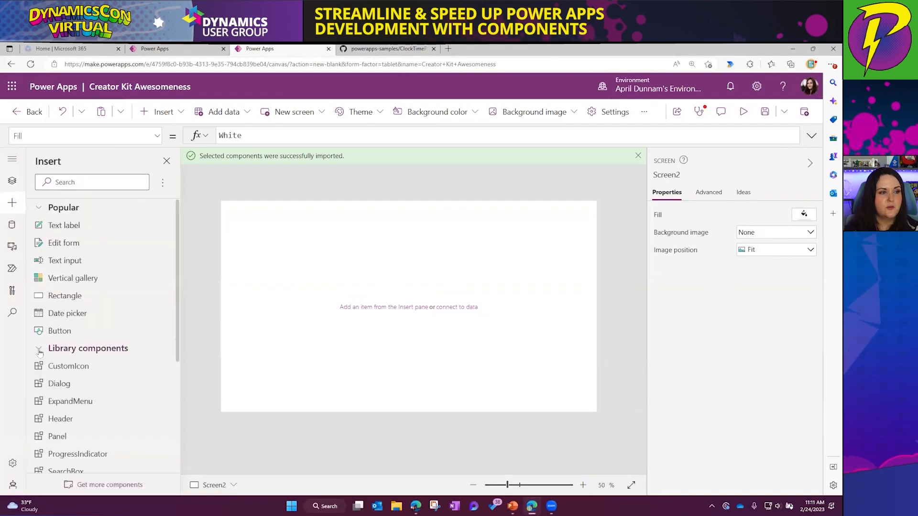
scroll(68, 374, "down", 2)
scroll(68, 374, "down", 1)
left_click(60, 295)
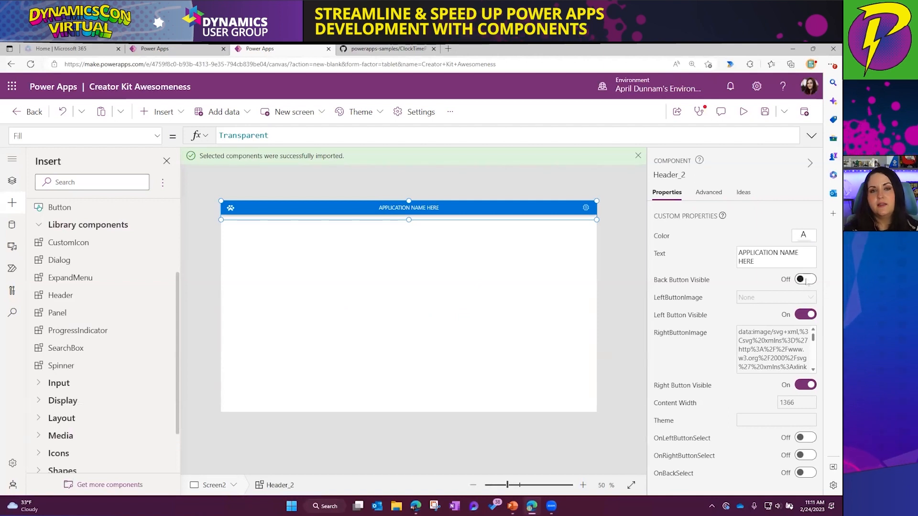
Make the back button of Screen2's header visible and check it in an app preview
left_click(805, 281)
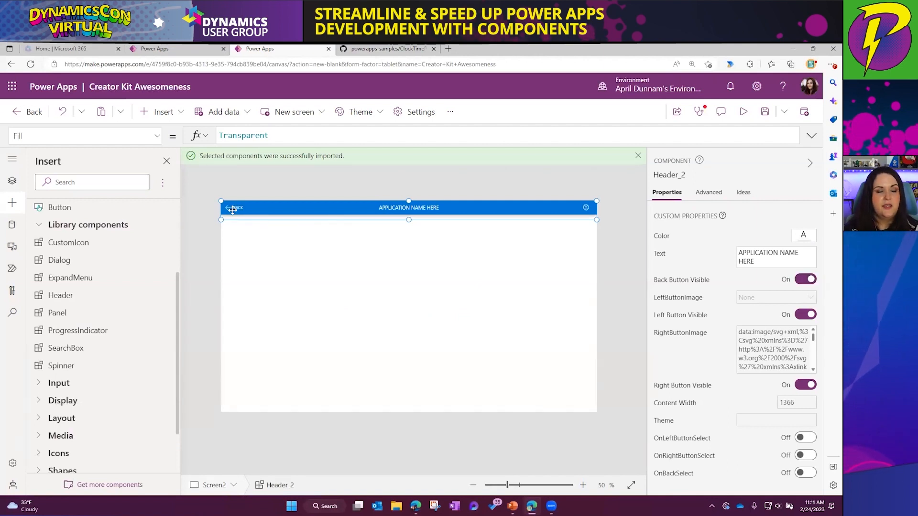
left_click(742, 112)
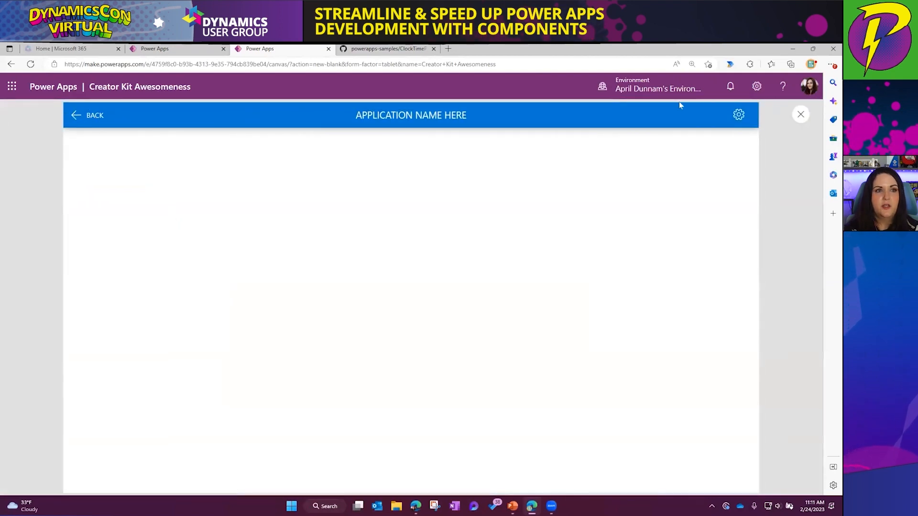
left_click(799, 116)
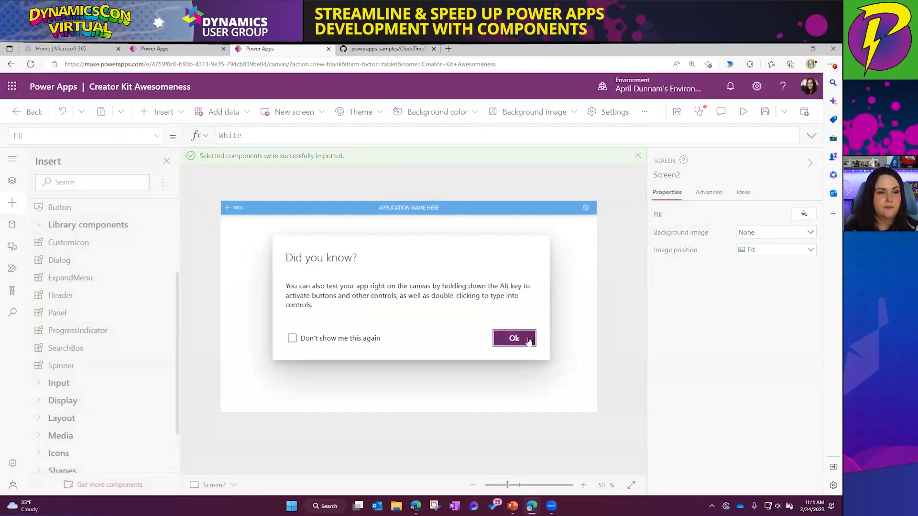
left_click(526, 340)
Hide both the left button and the right button of Screen2's header
left_click(542, 210)
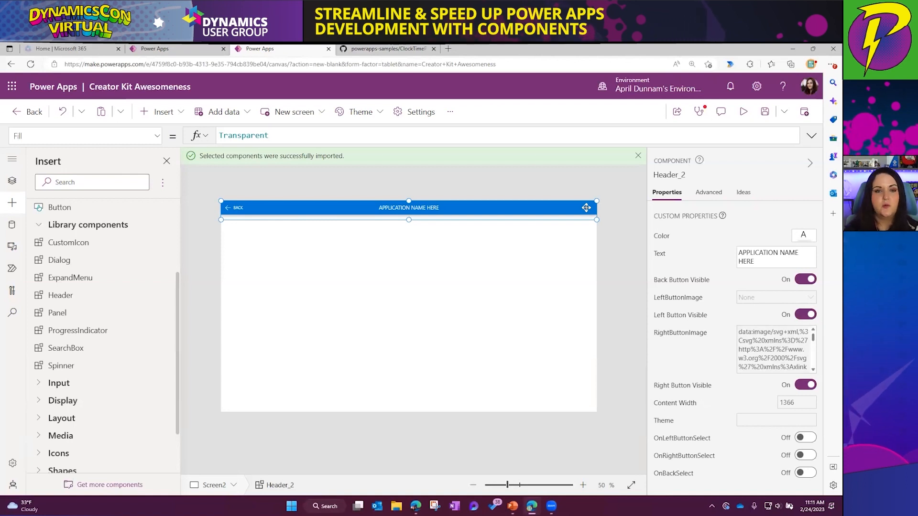
left_click(803, 314)
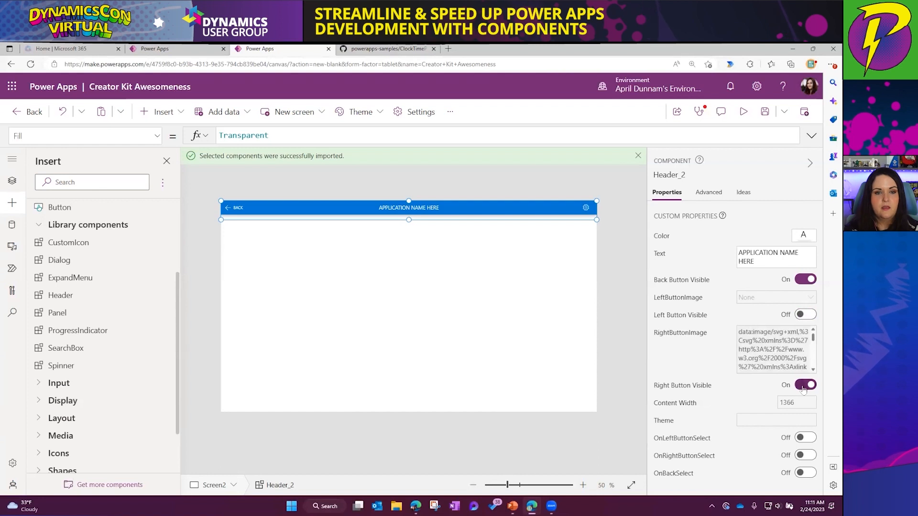
left_click(806, 385)
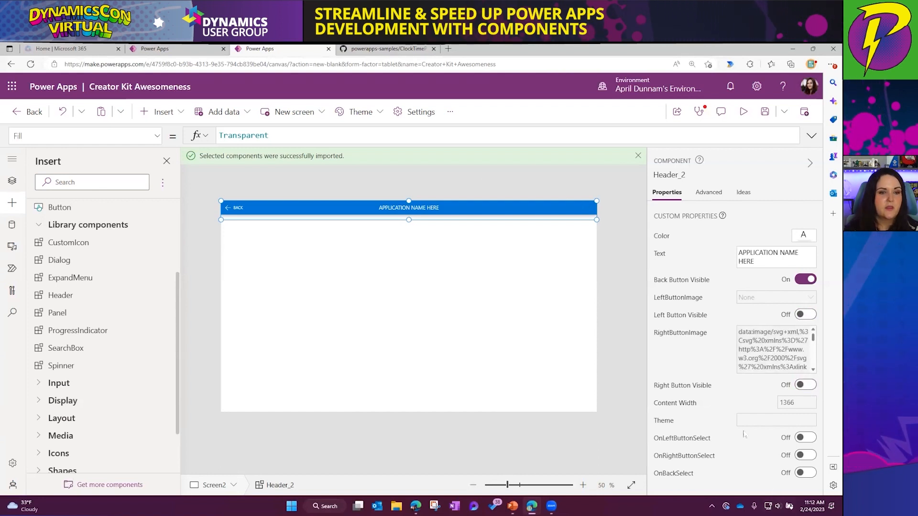
Examine the full Theme formula of Screen2's header, going through its palette colors from themePrimary to white
left_click(775, 420)
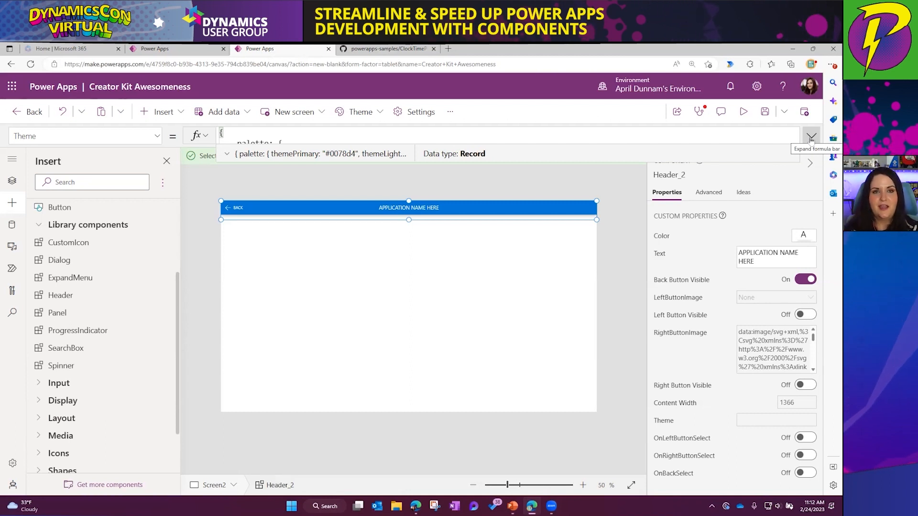
left_click(811, 139)
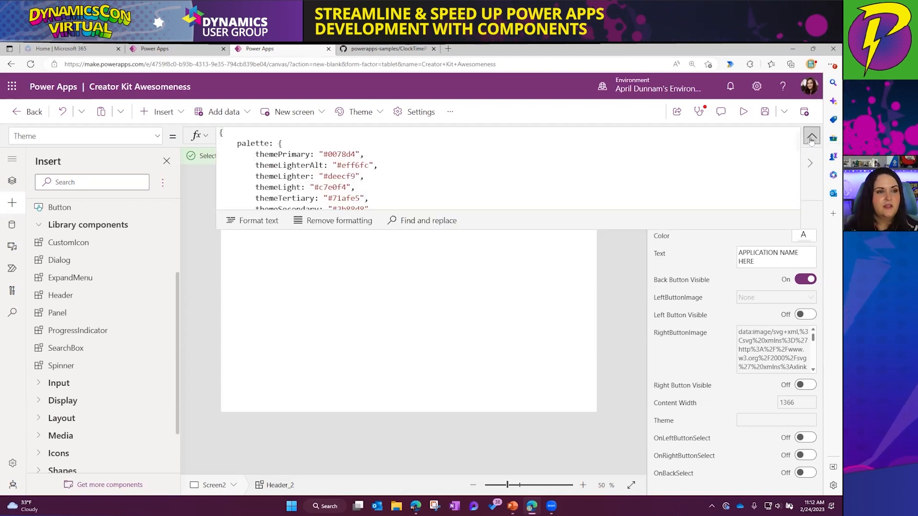
left_click_drag(485, 243, 482, 412)
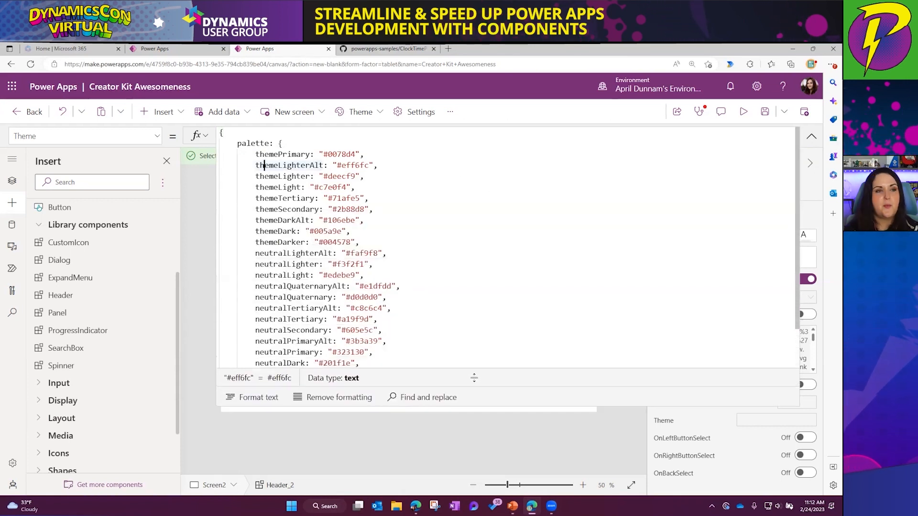
left_click(333, 154)
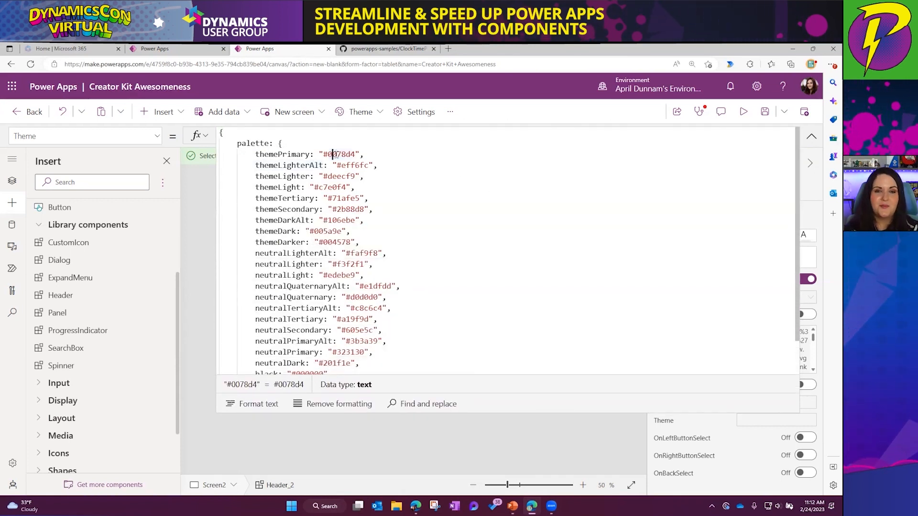
key("Down")
key("Down")
key("Down")
key("Down")
key("Down")
key("Down")
key("Down")
key("Down")
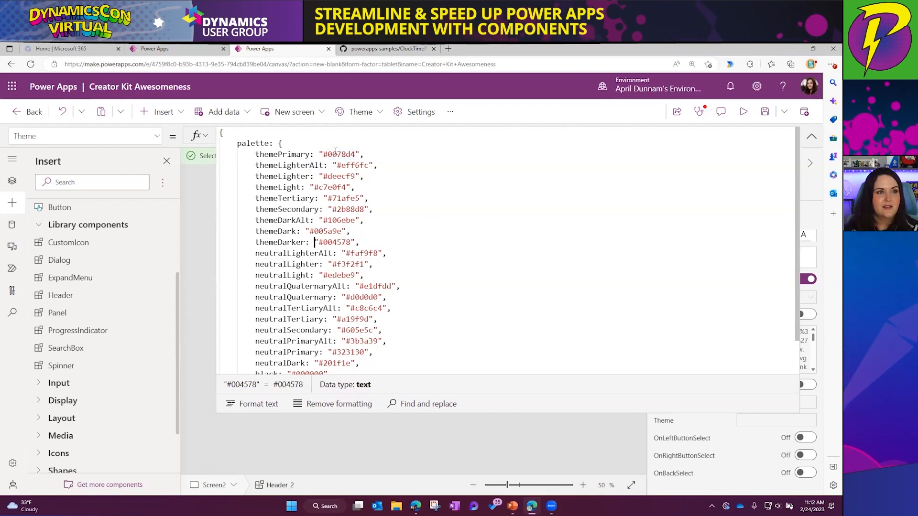
left_click(334, 153)
scroll(433, 307, "down", 2)
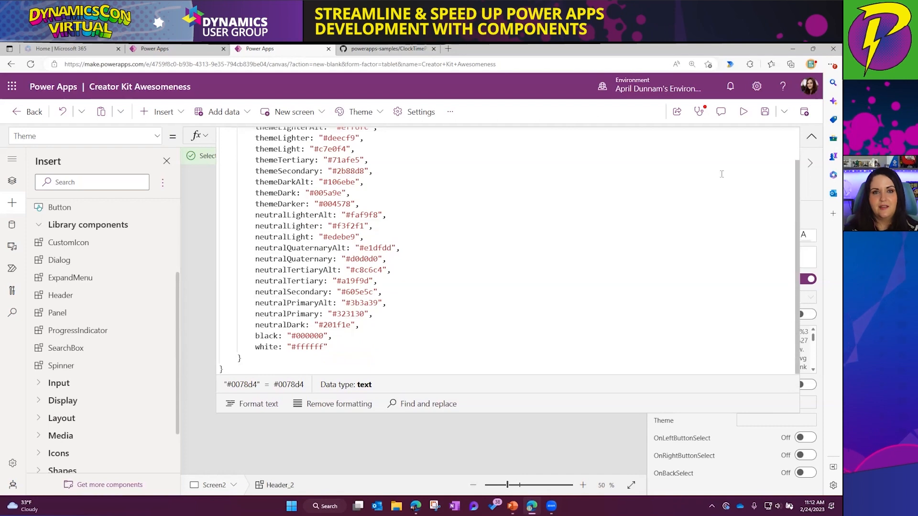
left_click(812, 138)
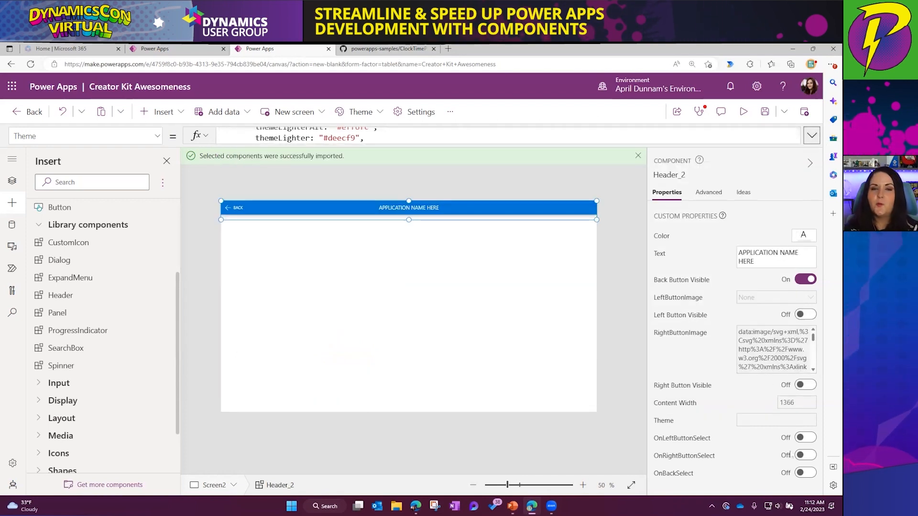
Delete the text input from Screen1
left_click(400, 292)
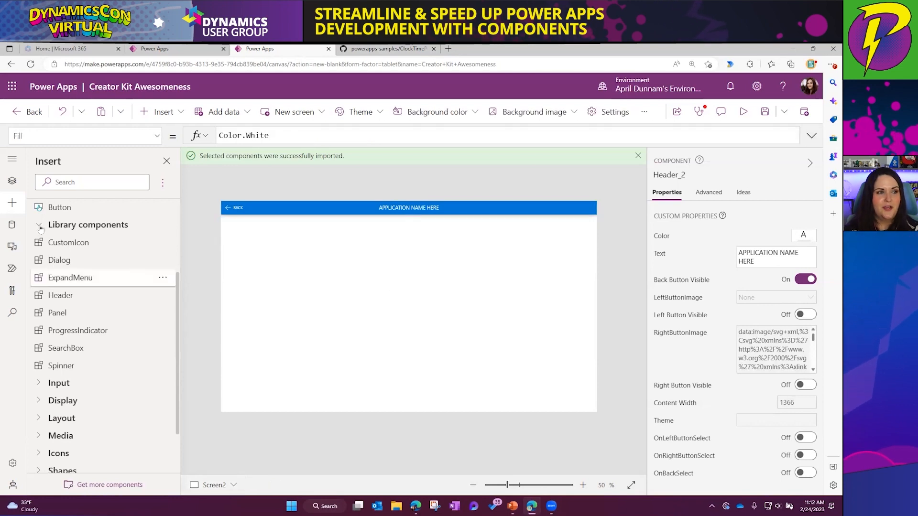
left_click(12, 183)
left_click(100, 251)
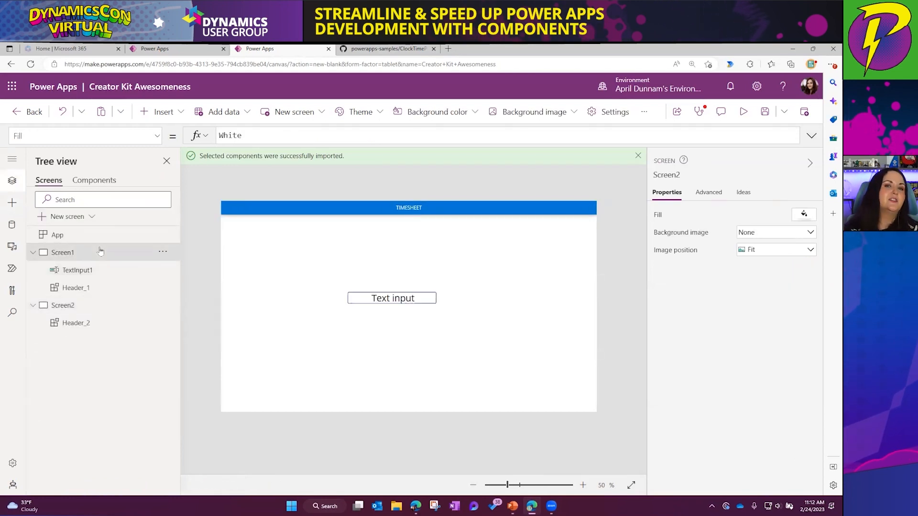
left_click(401, 300)
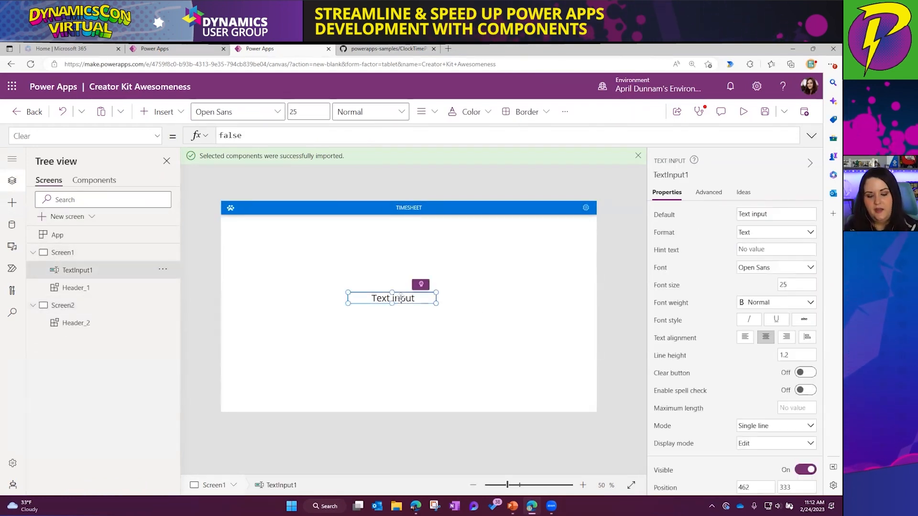
key("Delete")
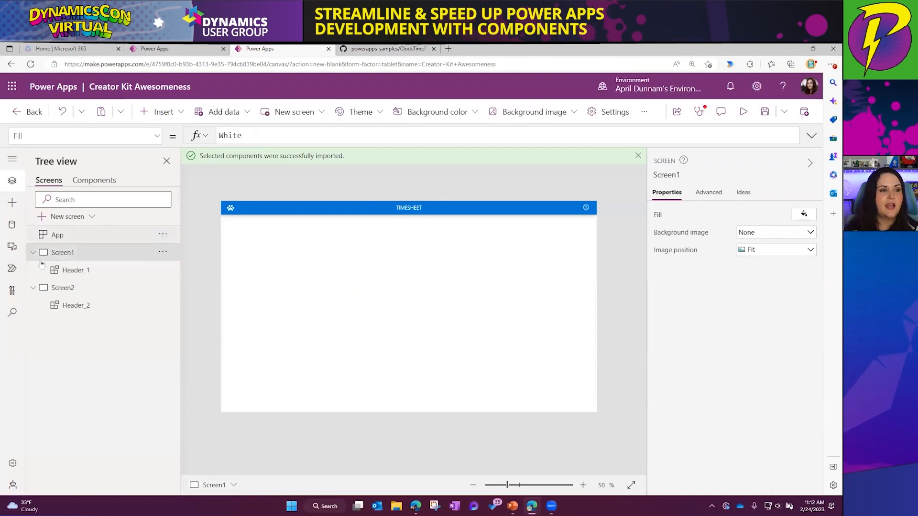
Insert the ExpandMenu library component on Screen1 and place it along the screen's left edge, directly below the header
left_click(14, 207)
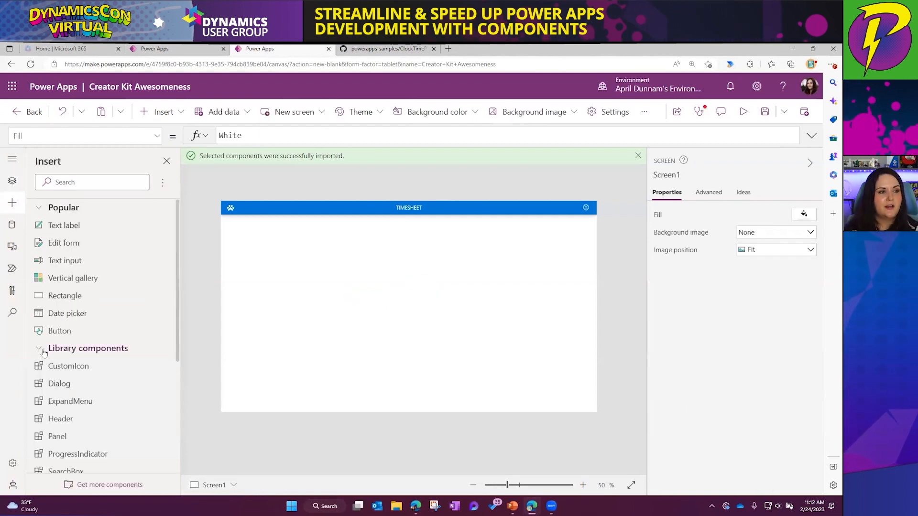
scroll(83, 398, "down", 2)
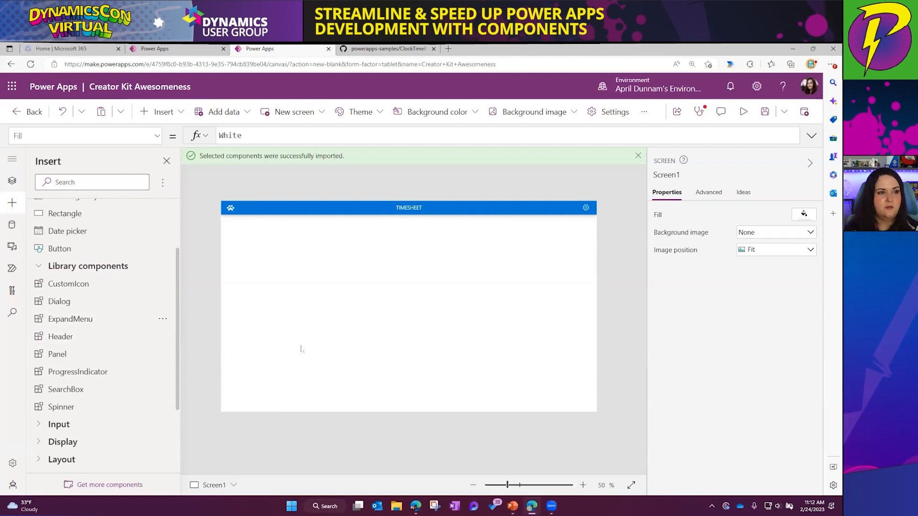
left_click_drag(297, 353, 293, 358)
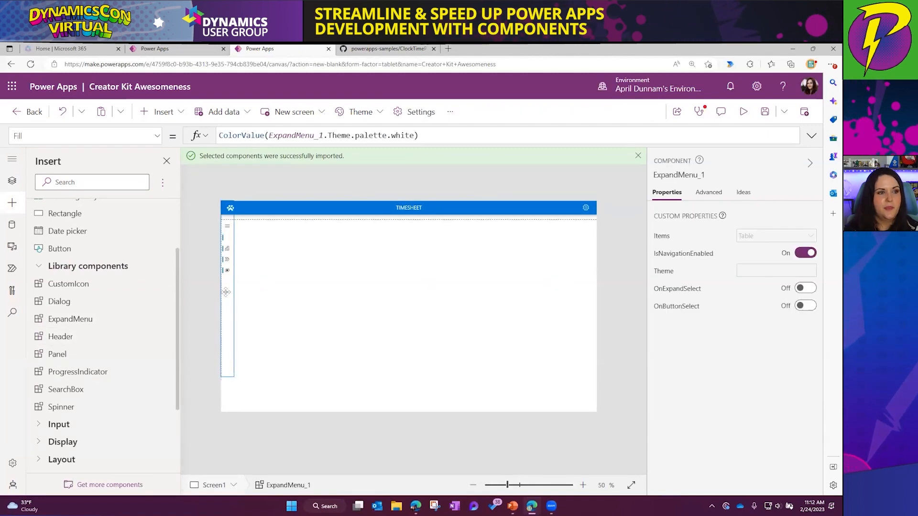
left_click_drag(226, 287, 224, 283)
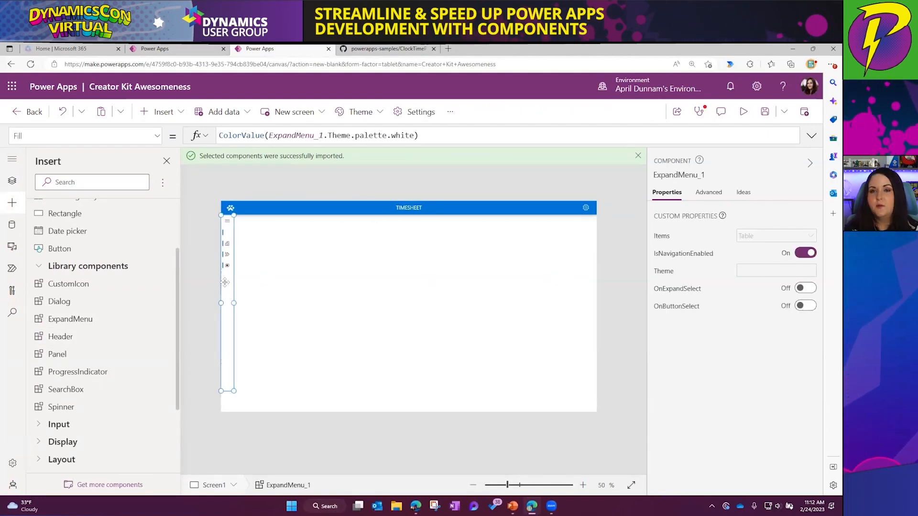
left_click(334, 299)
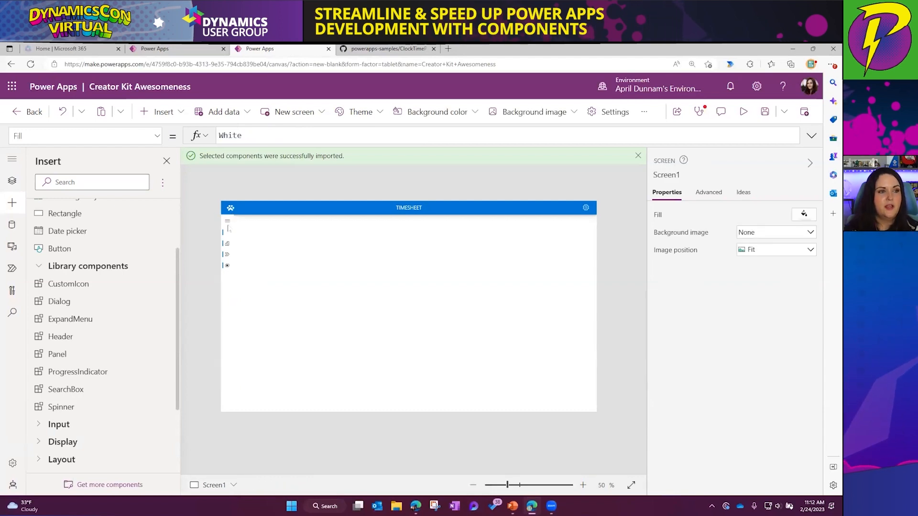
Examine the expand menu's Items table formula with the icon, label and screen of each entry
left_click(225, 301)
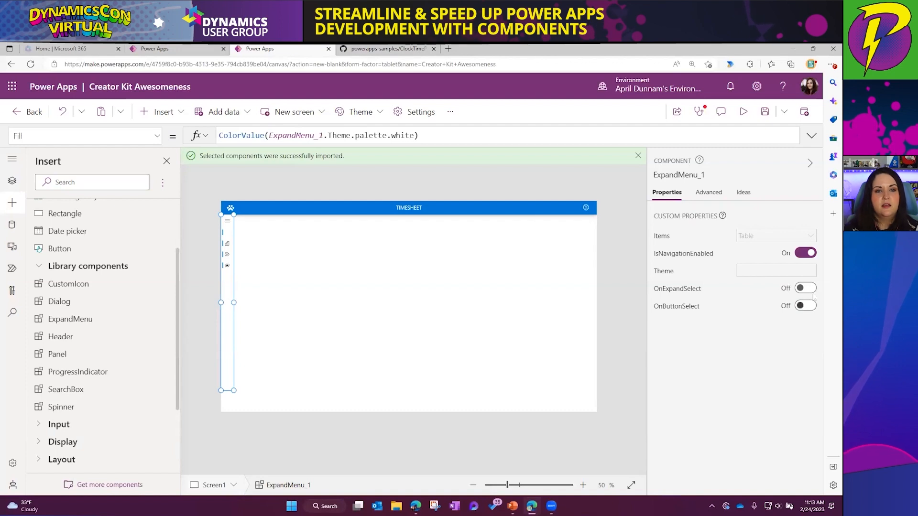
left_click(773, 235)
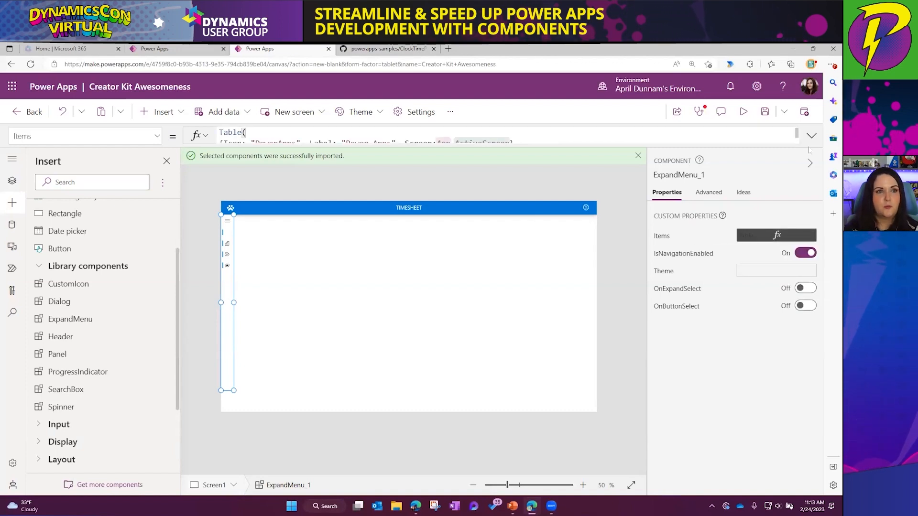
left_click(314, 139)
left_click(629, 152)
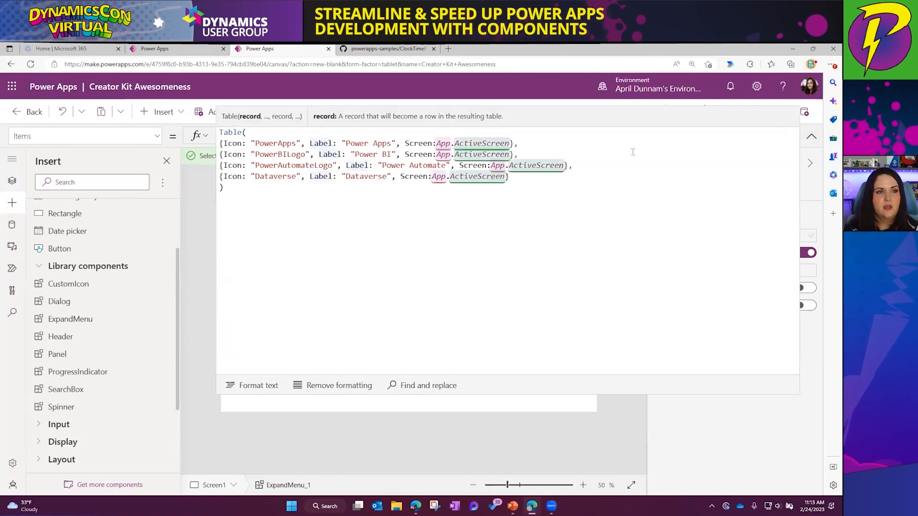
left_click(811, 134)
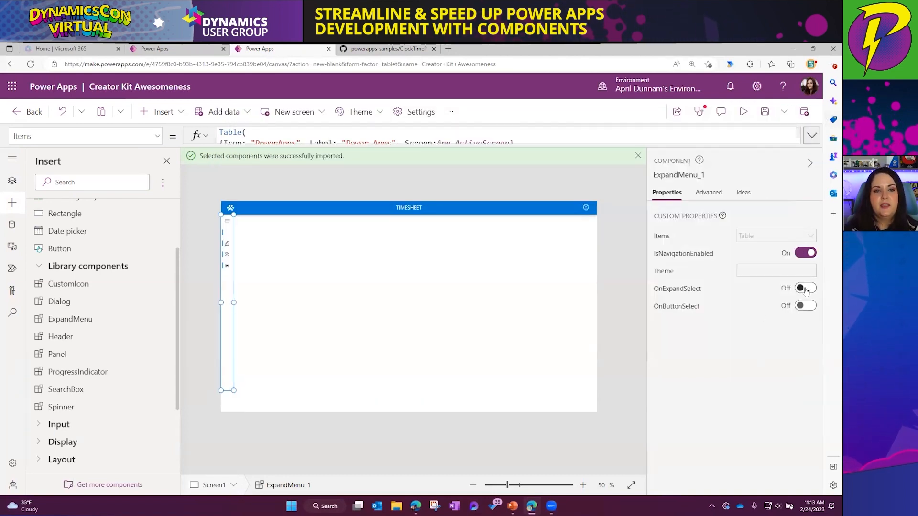
Turn on OnExpandSelect and OnButtonSelect for the expand menu and check Screen1 in an app preview
left_click(805, 306)
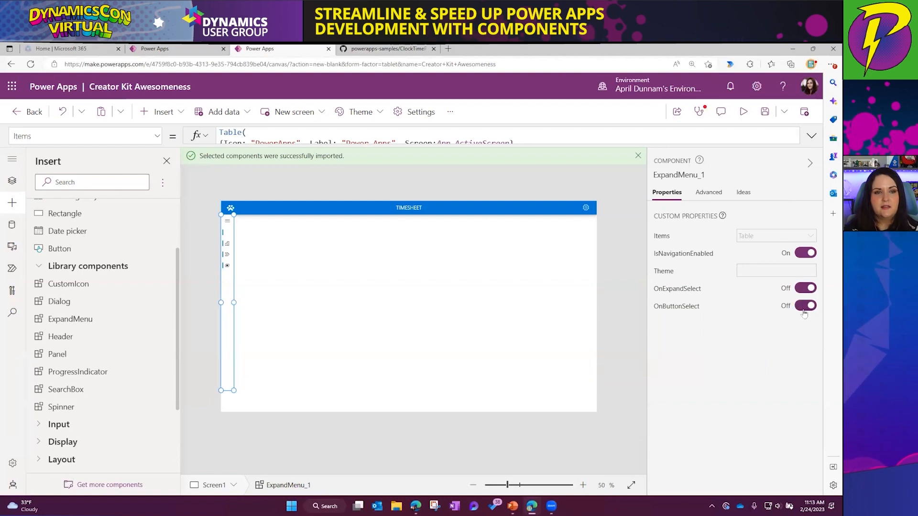
left_click(744, 111)
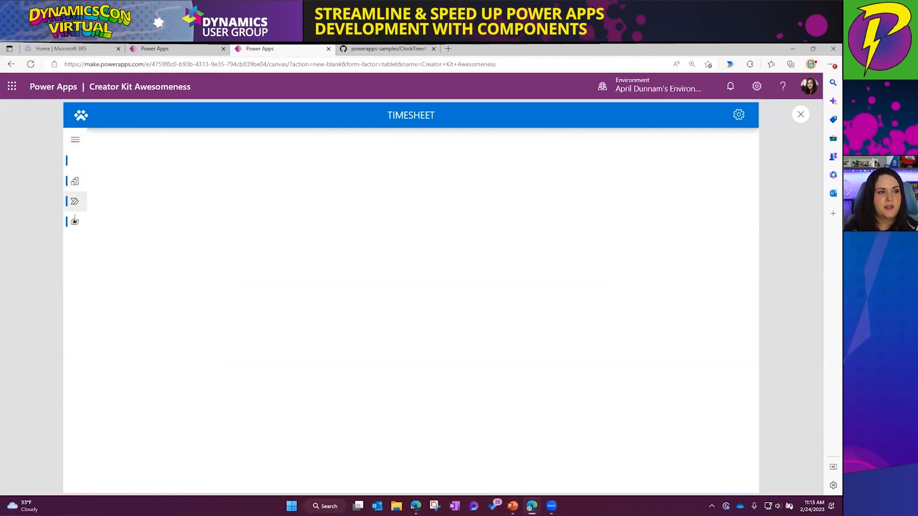
left_click(800, 114)
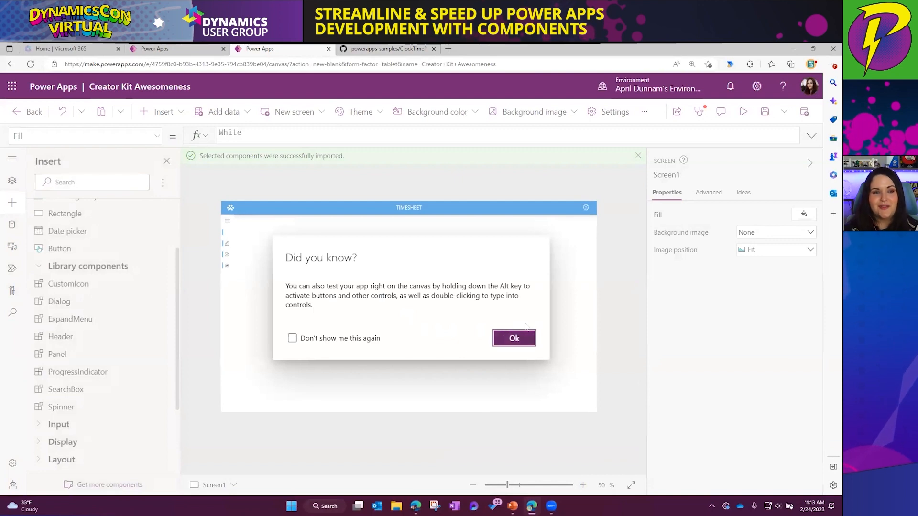
left_click(515, 337)
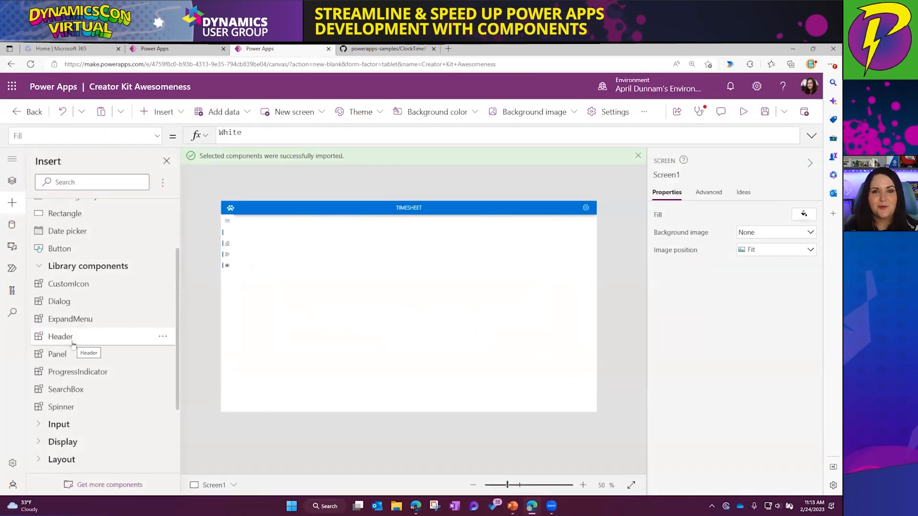
Insert the Dialog library component on Screen1
left_click(71, 309)
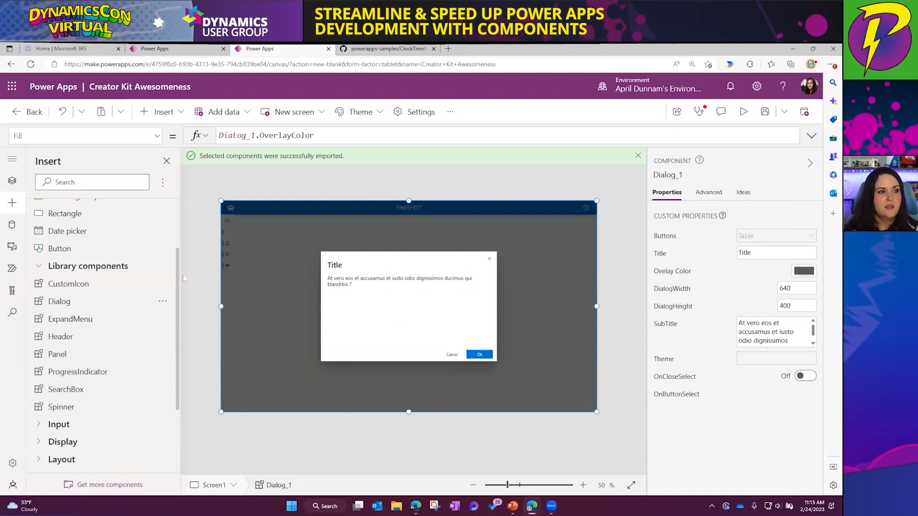
left_click(168, 48)
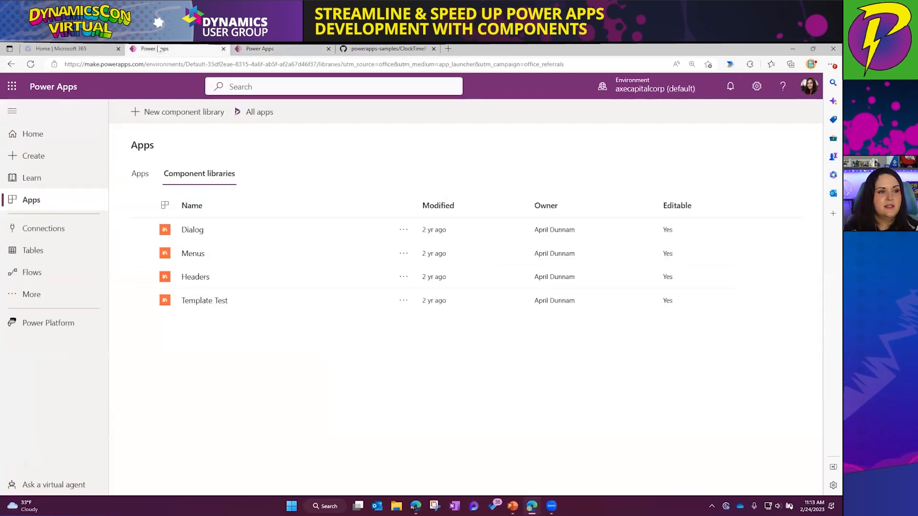
left_click(270, 49)
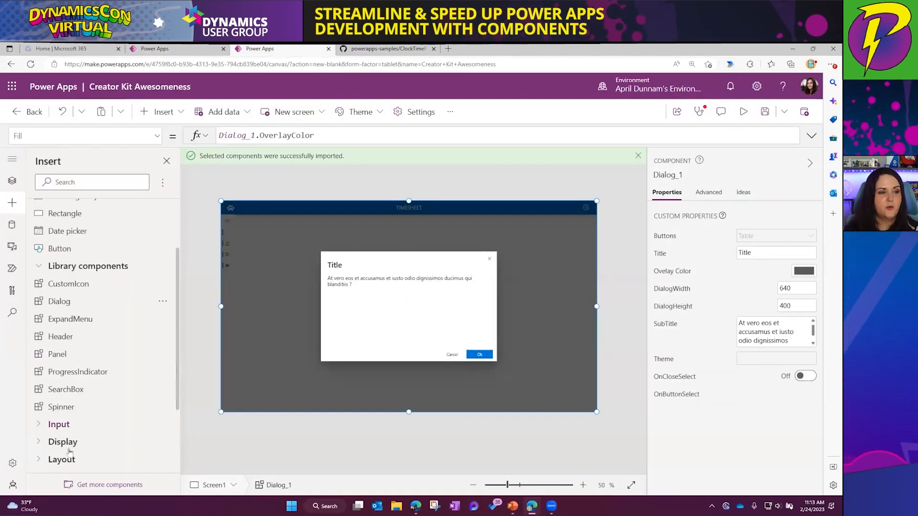
Import the cmp_MD_Navigation_Drawer and cmp_MD_Slider components from the MaterialDesign library into the app
left_click(103, 485)
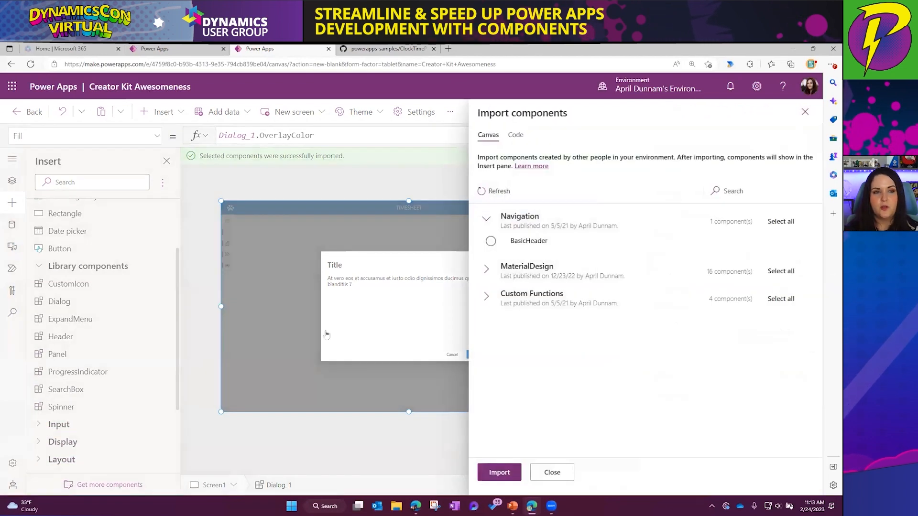
left_click(572, 275)
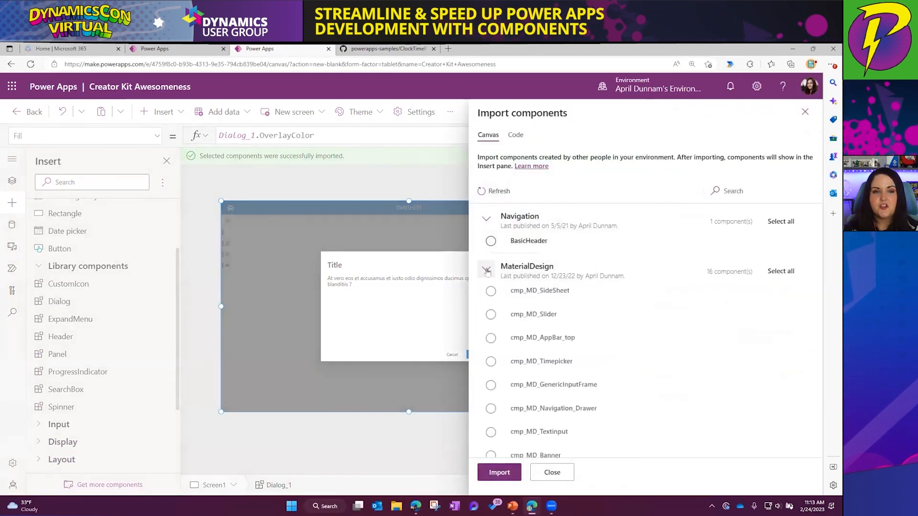
scroll(497, 282, "down", 5)
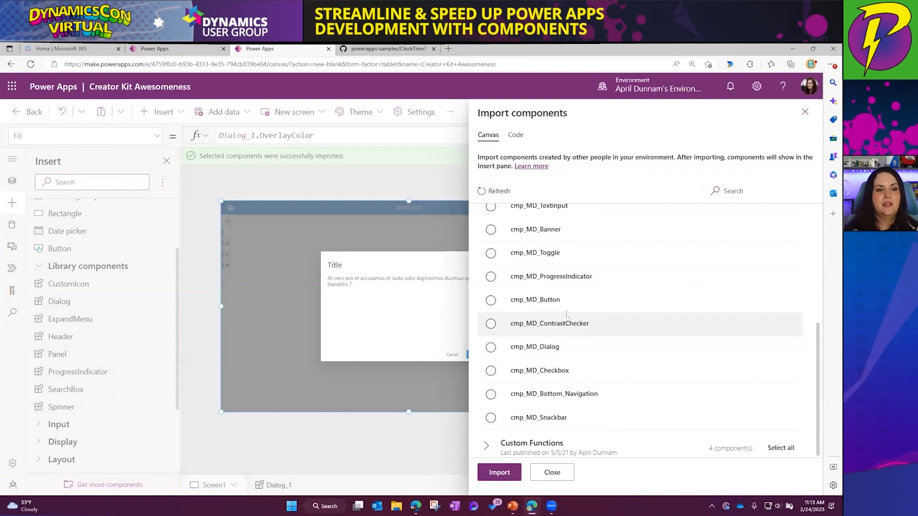
scroll(536, 370, "up", 3)
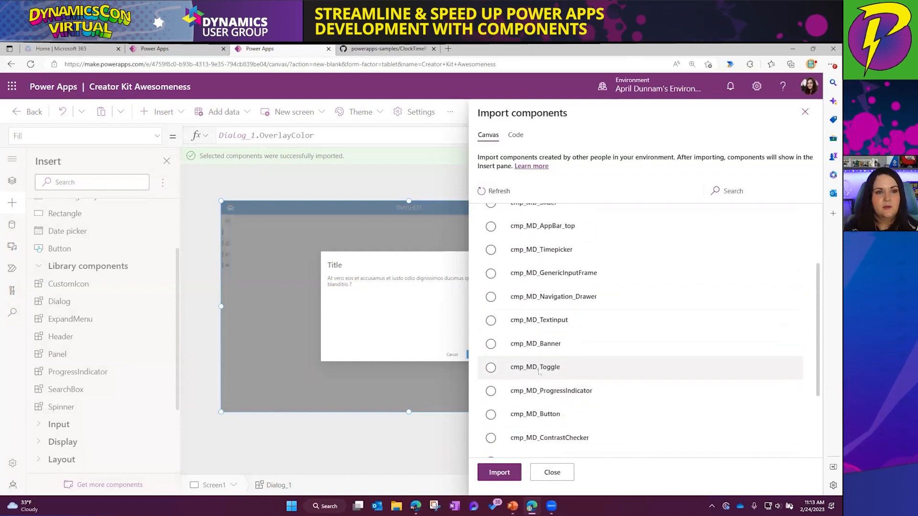
left_click(491, 297)
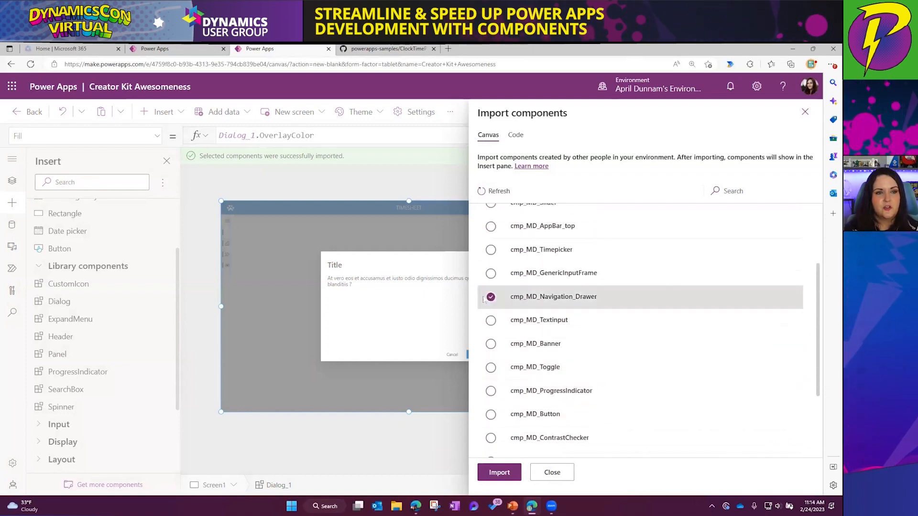
left_click(491, 249)
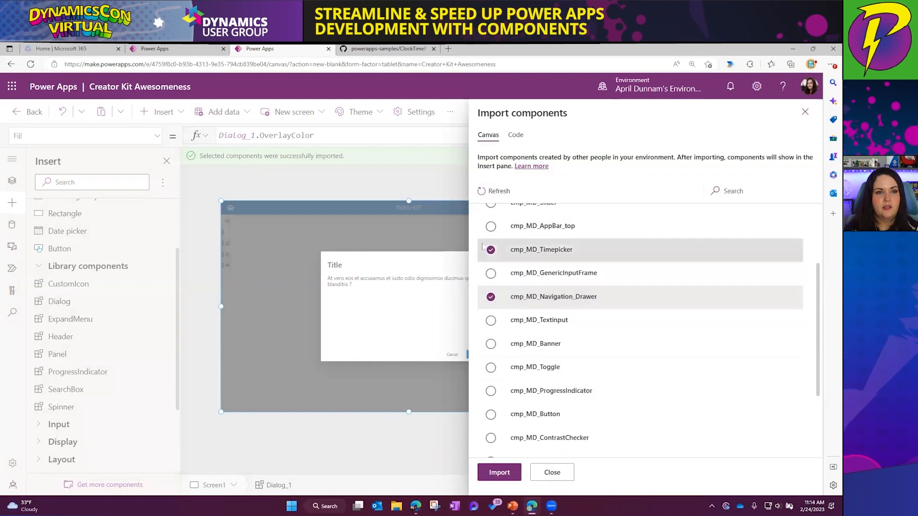
left_click(490, 250)
scroll(499, 282, "up", 2)
left_click(500, 285)
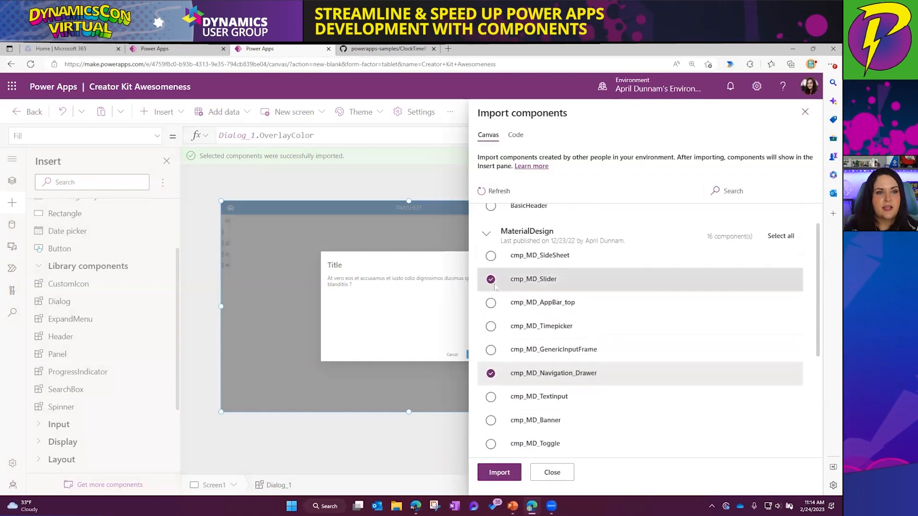
mouse_move(532, 506)
left_click(483, 472)
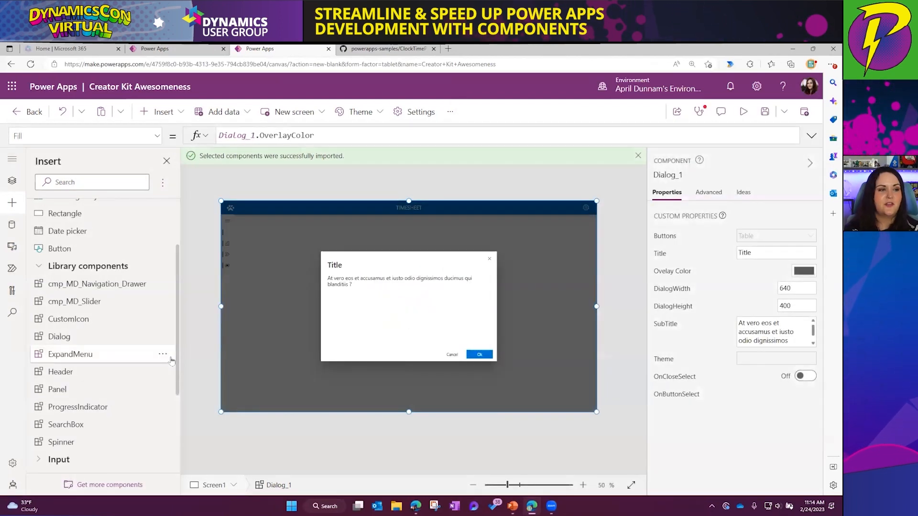
Insert the imported cmp_MD_Navigation_Drawer component on Screen2
left_click(12, 180)
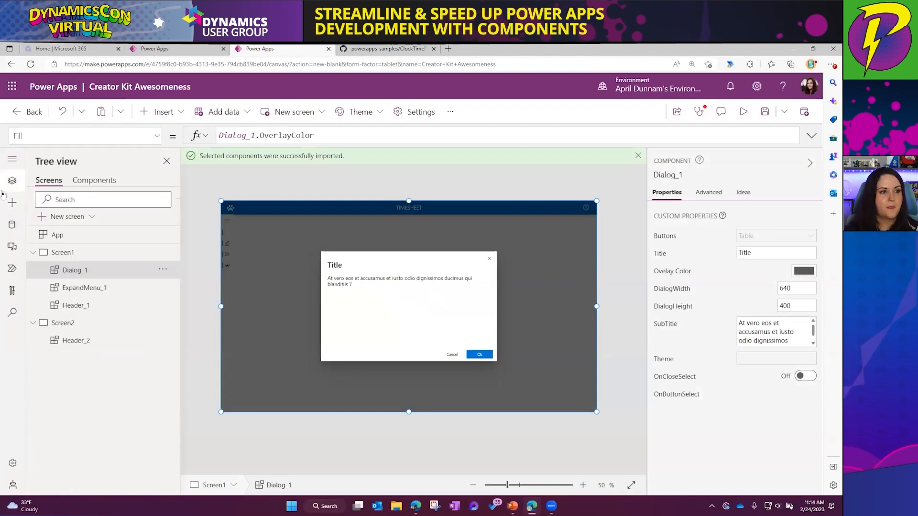
left_click(64, 323)
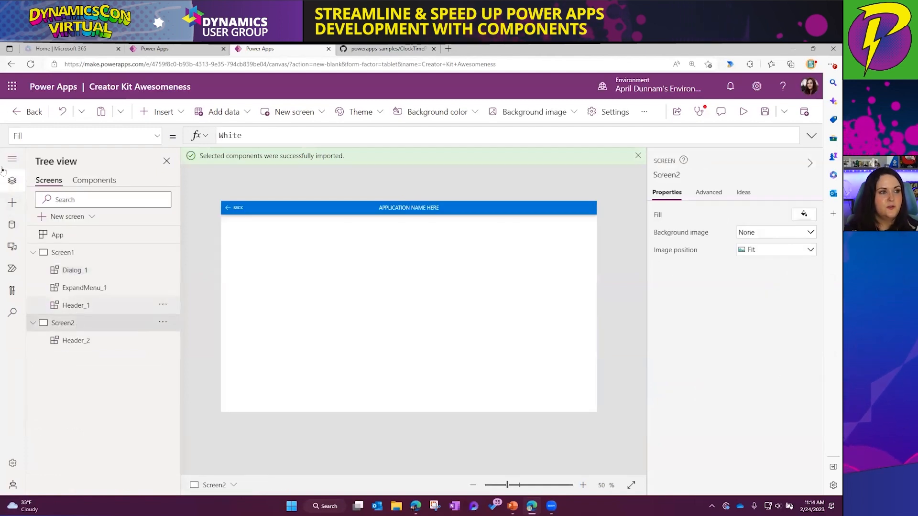
left_click(11, 203)
scroll(123, 416, "down", 3)
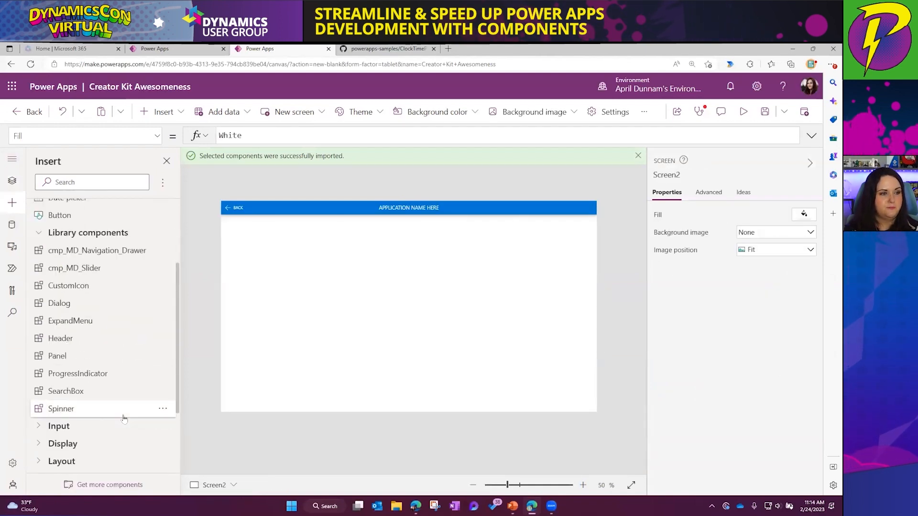
left_click(115, 244)
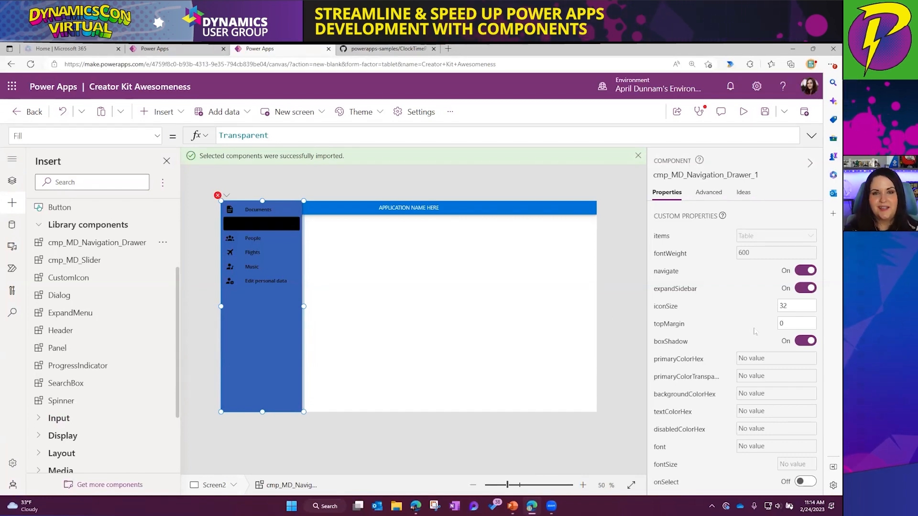
Insert cmp_MD_Slider on Screen2, enlarged in the blank area beside the navigation drawer, and test its handle in an app preview
left_click(74, 261)
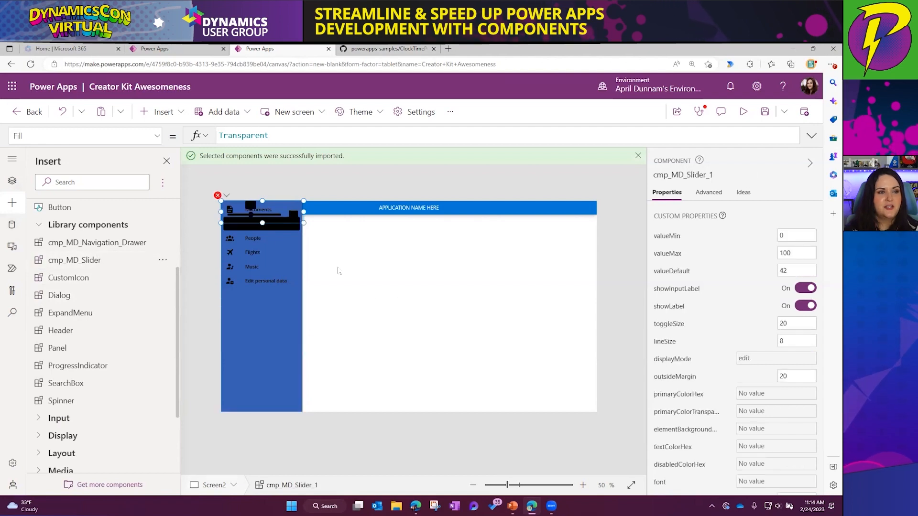
left_click_drag(271, 212, 554, 345)
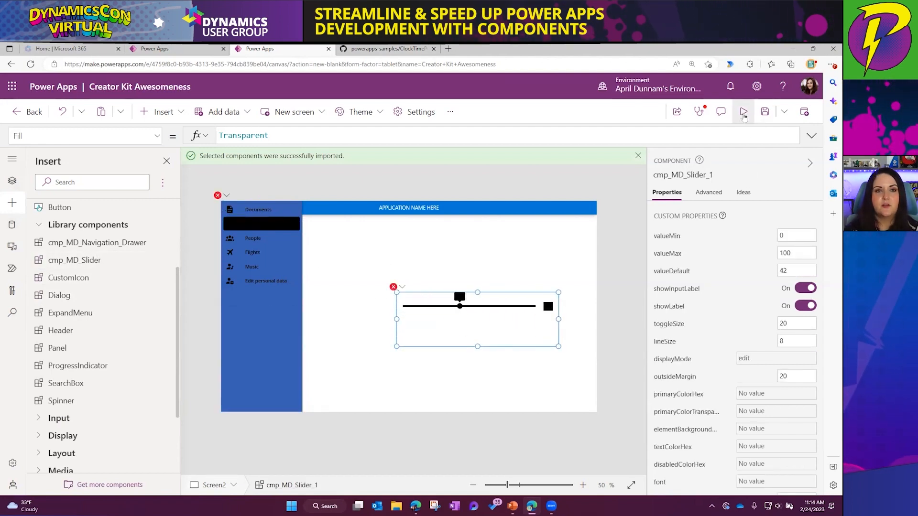
left_click(742, 112)
left_click_drag(448, 300, 552, 297)
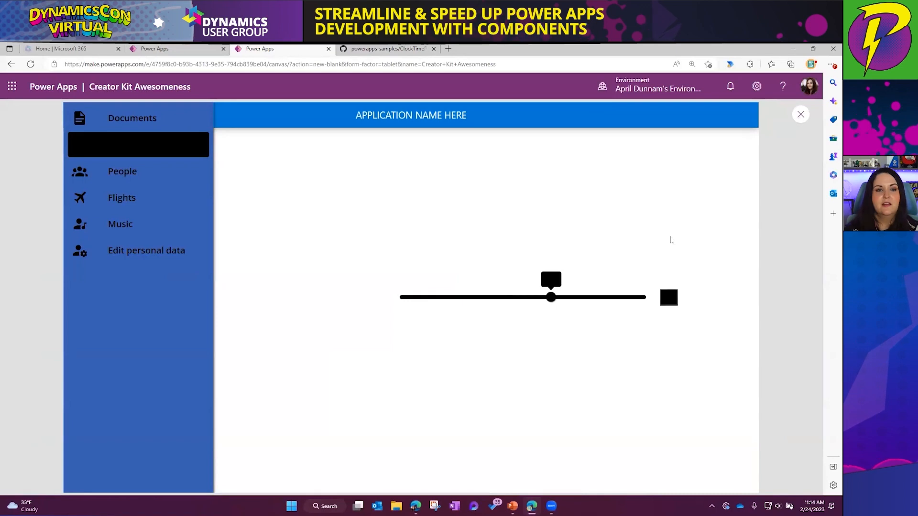
left_click(801, 115)
left_click(515, 340)
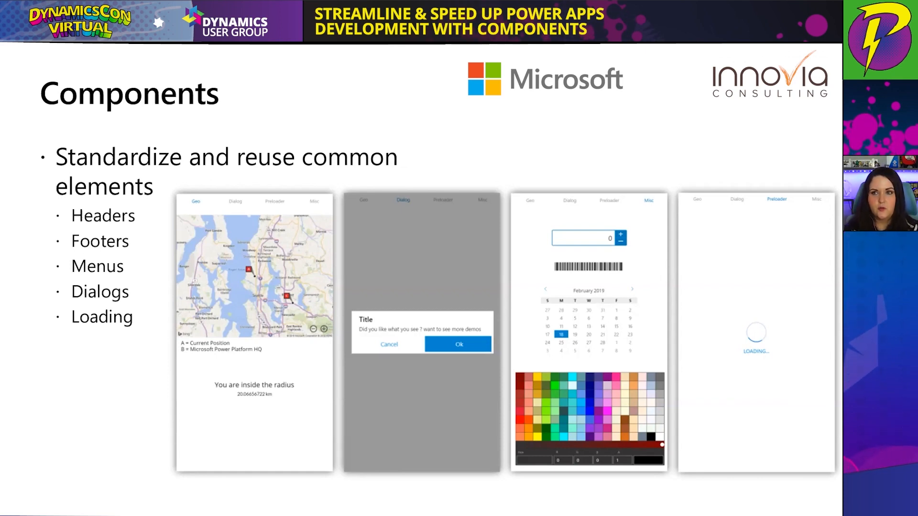
key("Right")
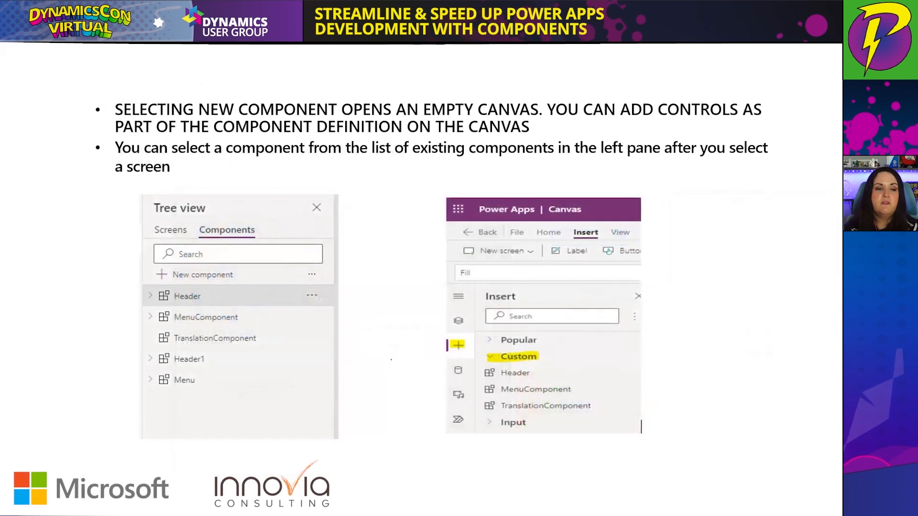